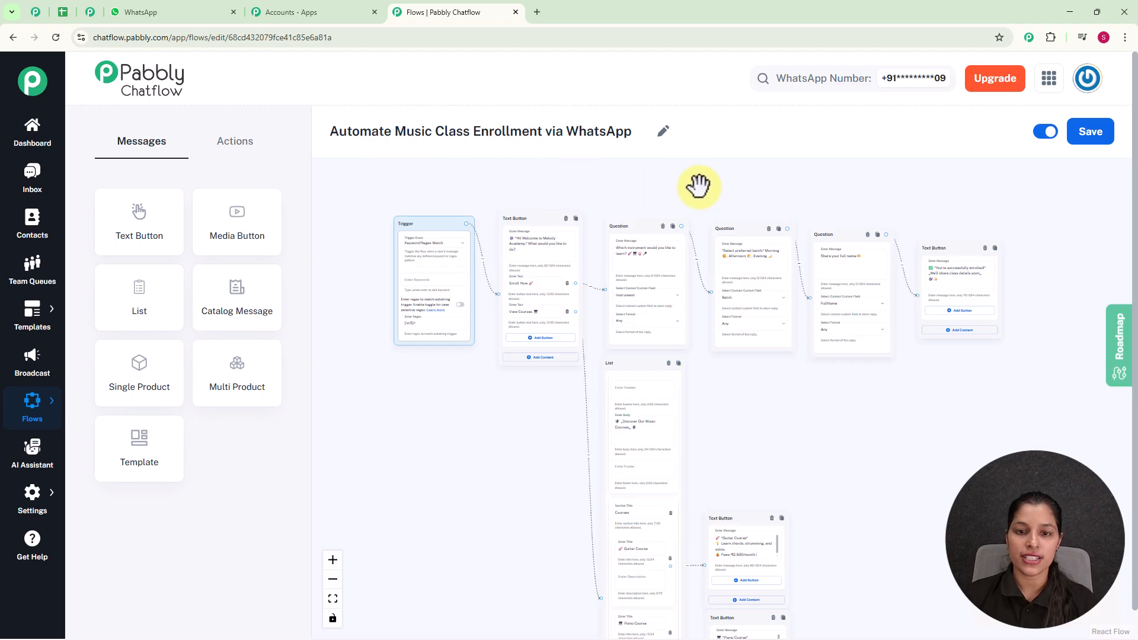
# - Examine the Automate Music Class Enrollment via WhatsApp flow, from the welcome message and enrollment questions to the course list replies
pyautogui.scroll(5, 806, 419)
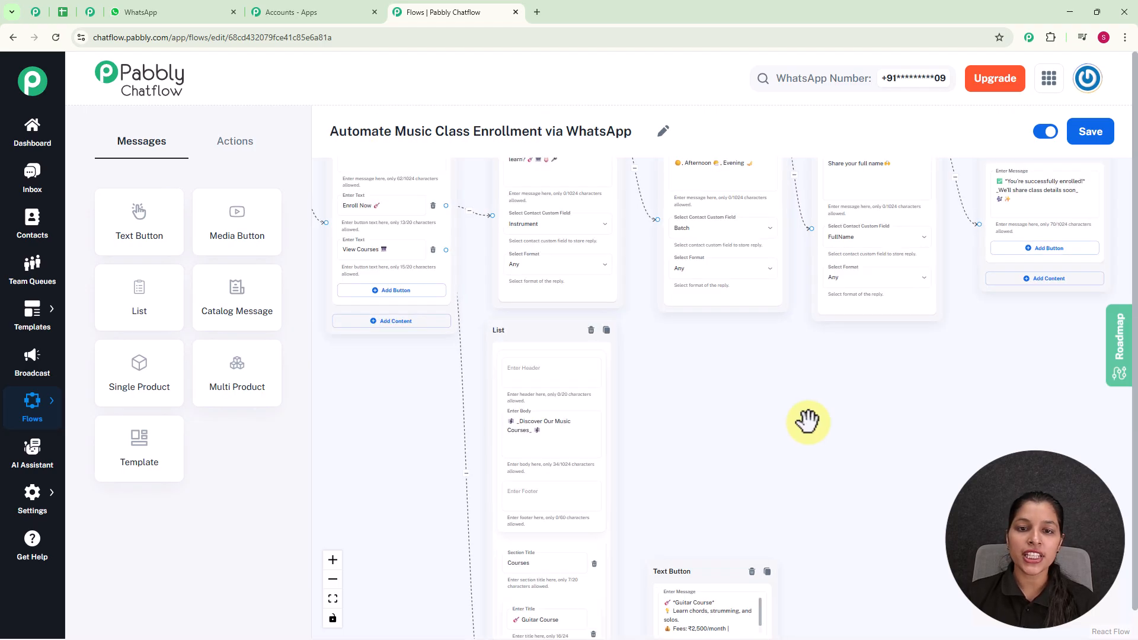
pyautogui.moveTo(732, 401); pyautogui.dragTo(864, 521)
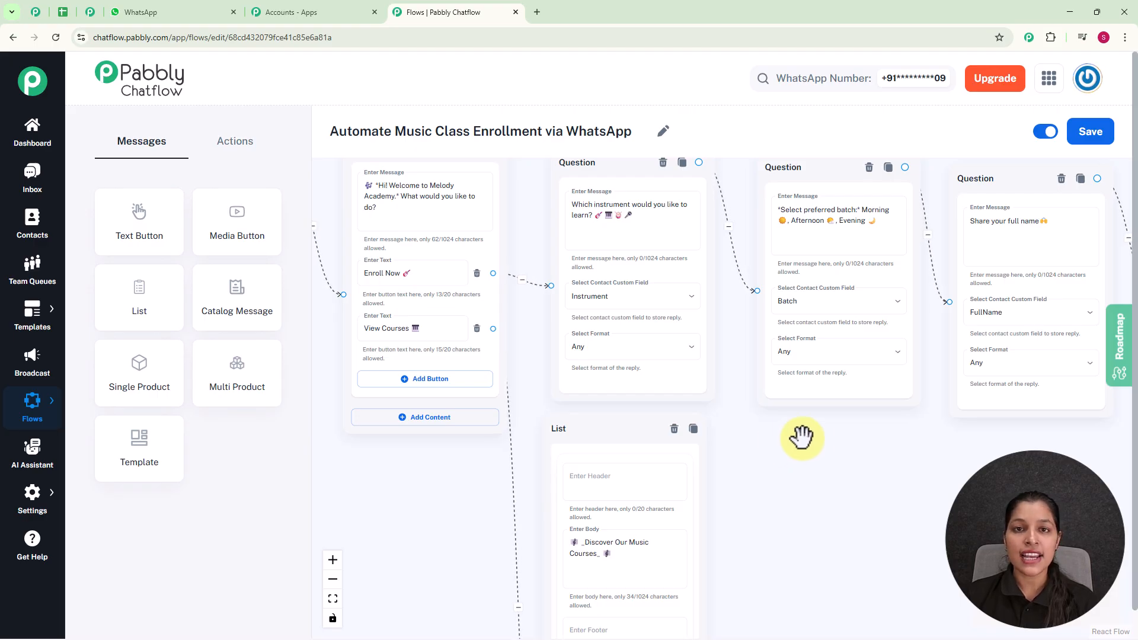
pyautogui.moveTo(823, 437); pyautogui.dragTo(729, 445)
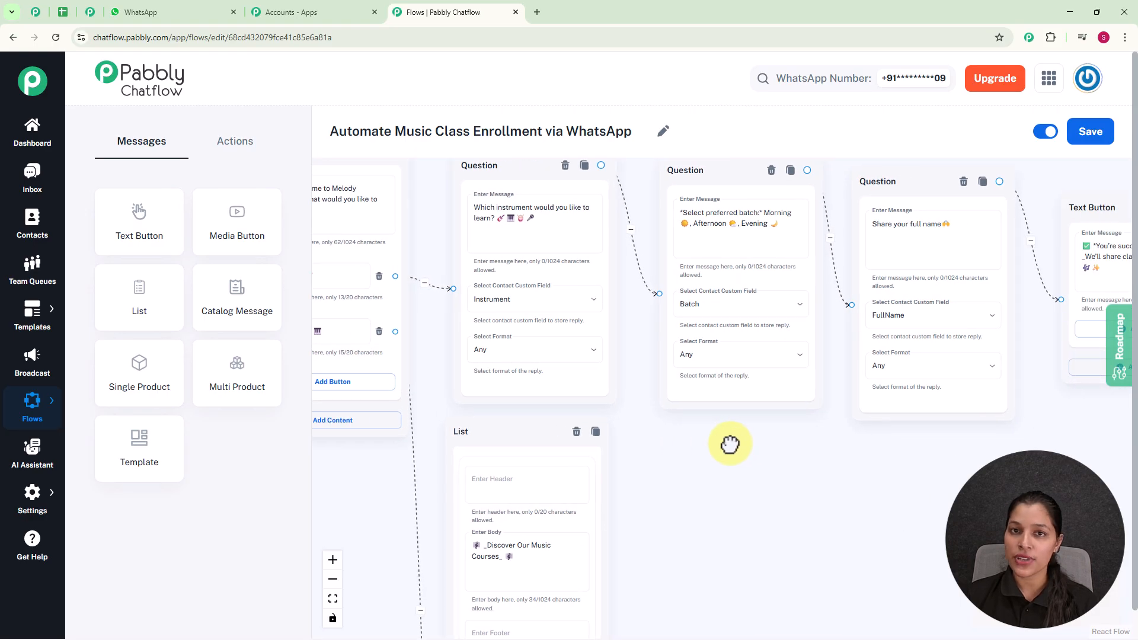
pyautogui.scroll(-2, 729, 444)
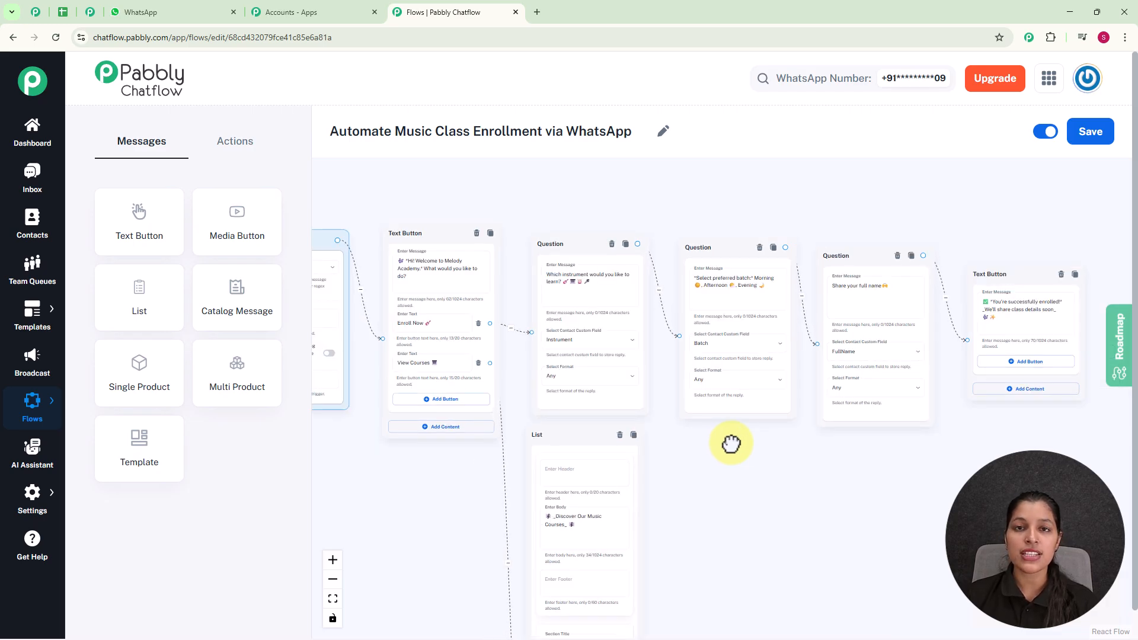
pyautogui.scroll(-2, 686, 413)
pyautogui.moveTo(686, 413); pyautogui.dragTo(737, 312)
pyautogui.moveTo(829, 466); pyautogui.dragTo(744, 326)
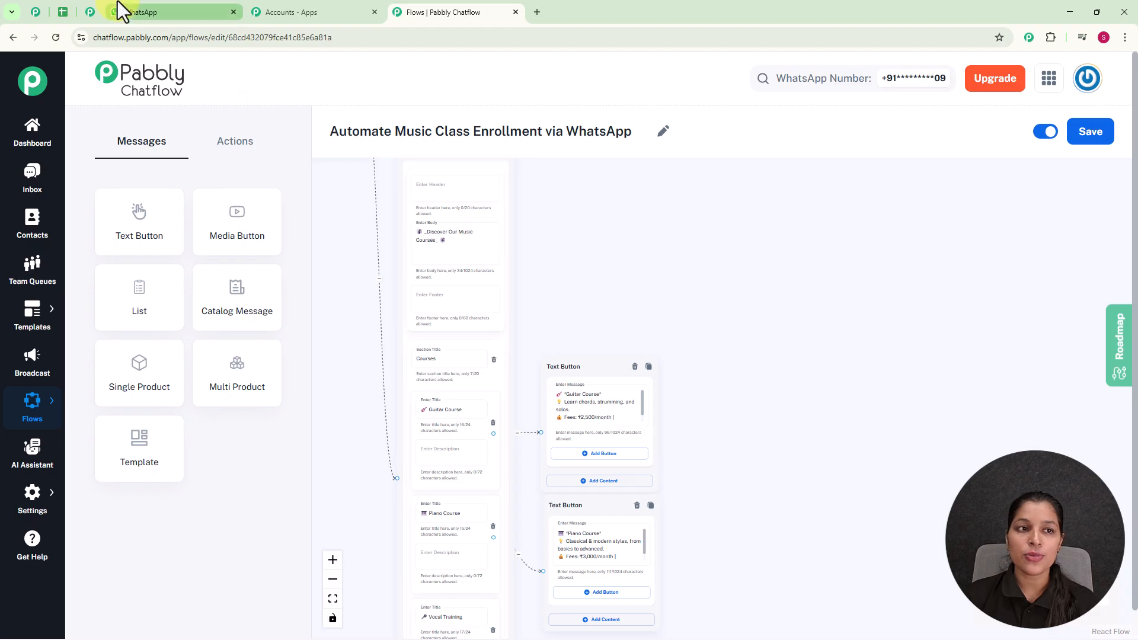
# - Switch to WhatsApp, choose Enroll Now in the test chat, and answer the questions with Guitar, Morning and the full name
pyautogui.click(152, 18)
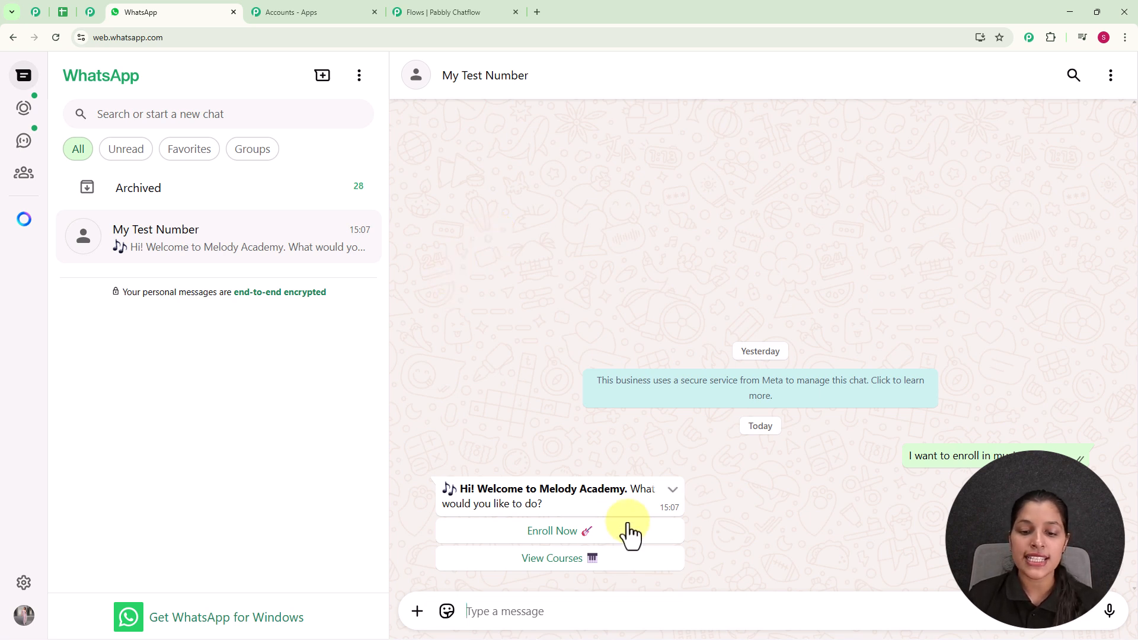
pyautogui.click(602, 536)
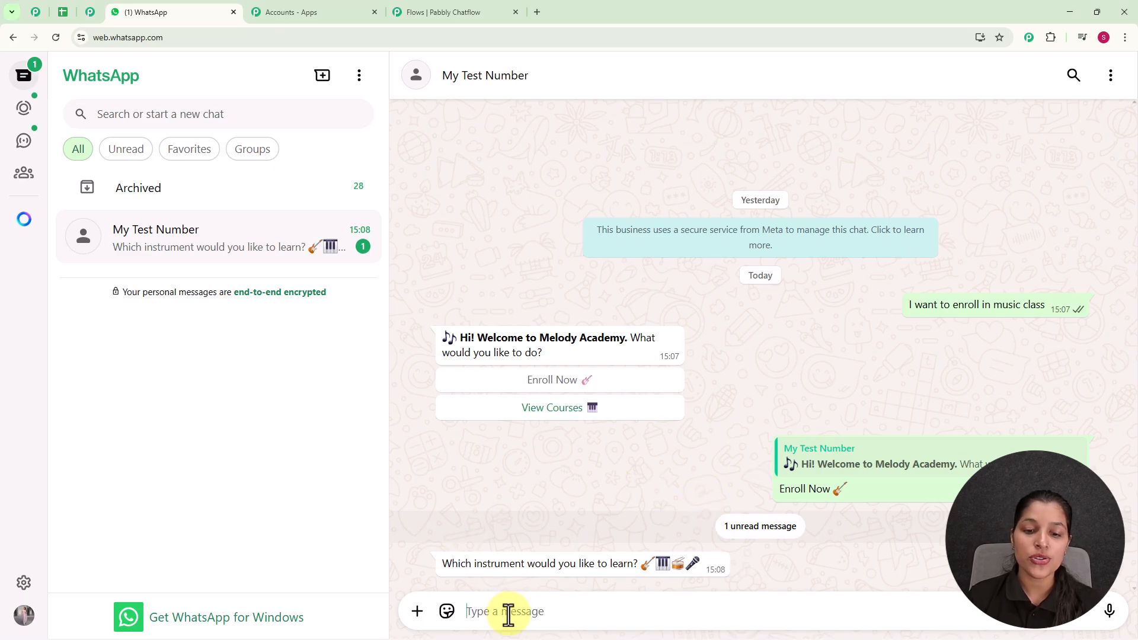
pyautogui.write('Guitar')
pyautogui.press('Return')
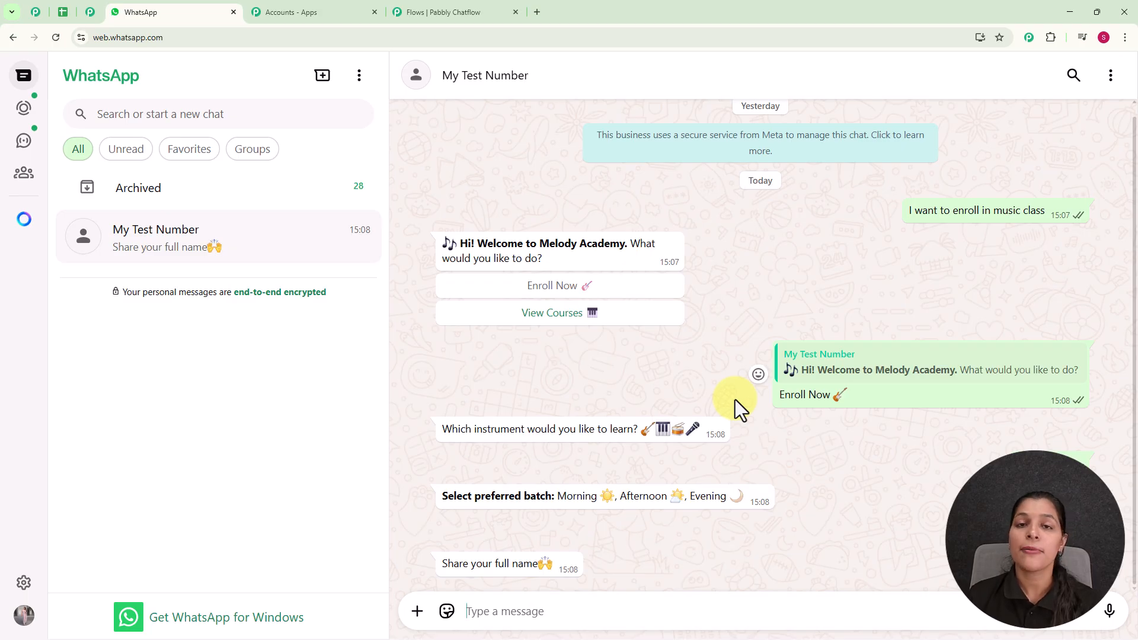
pyautogui.click(509, 615)
pyautogui.write('D')
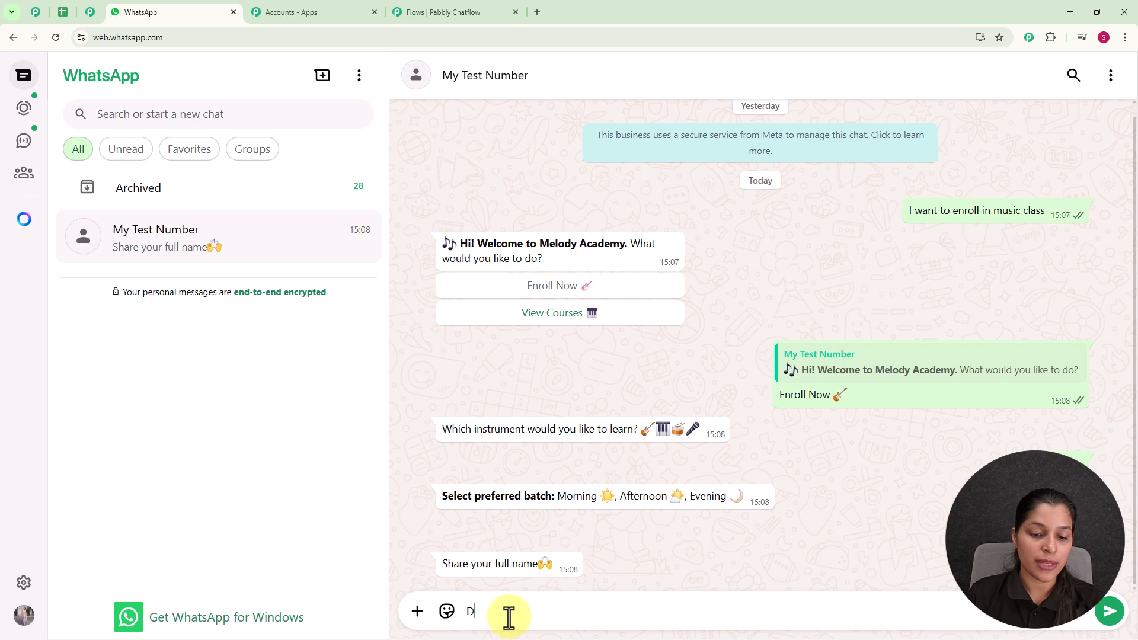
pyautogui.write('emo User')
pyautogui.press('Return')
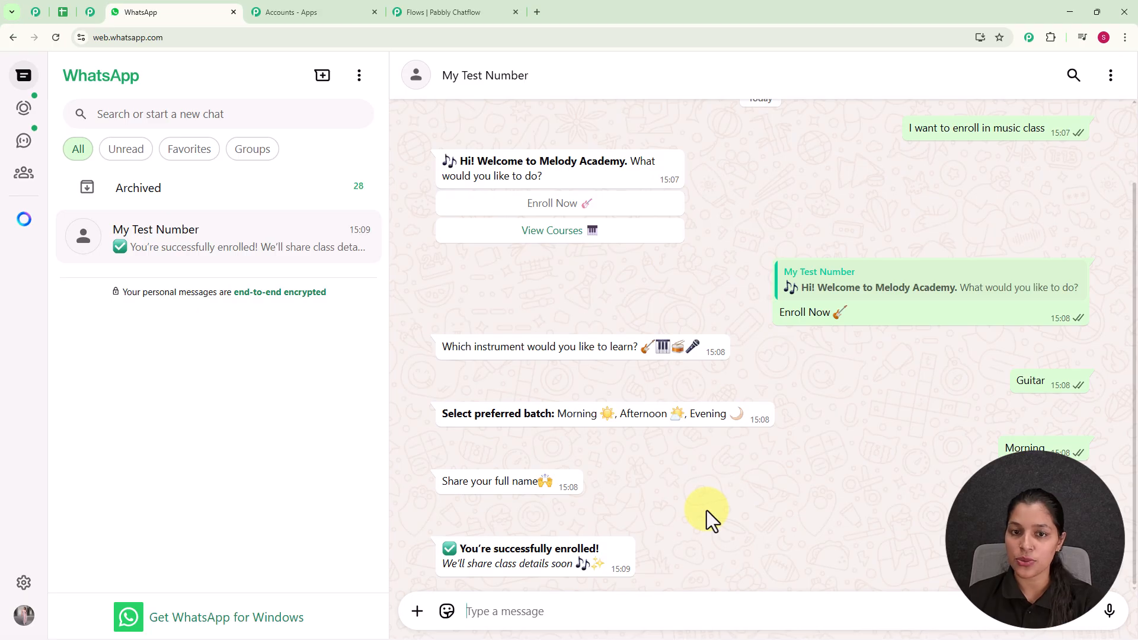
# - Request View Courses in the test chat and send Guitar Course from the course list
pyautogui.click(612, 237)
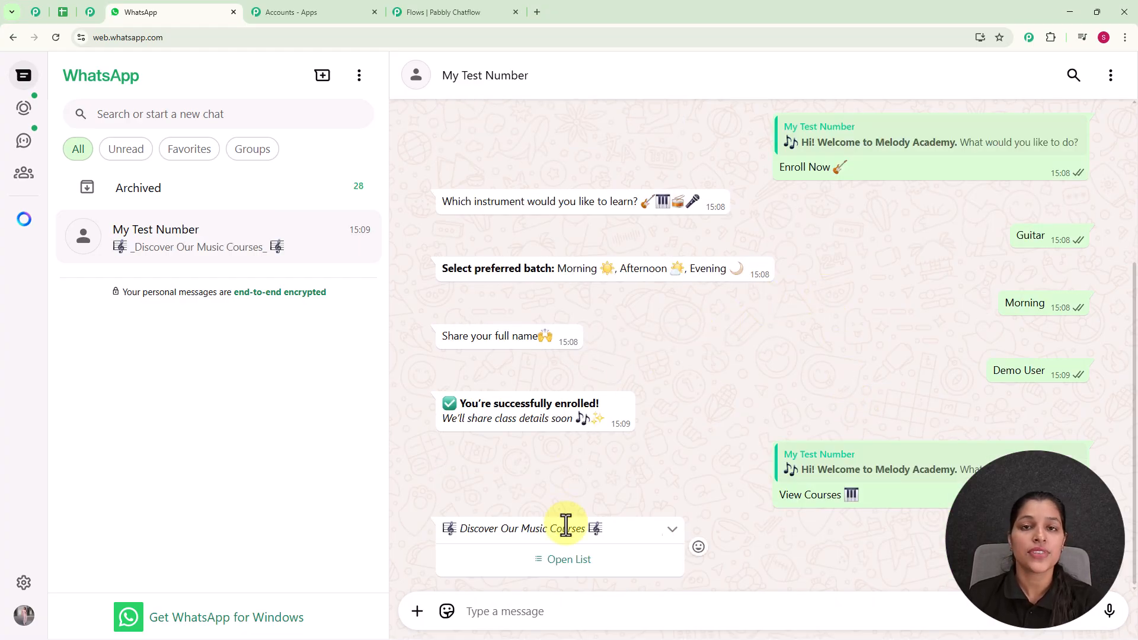
pyautogui.click(566, 570)
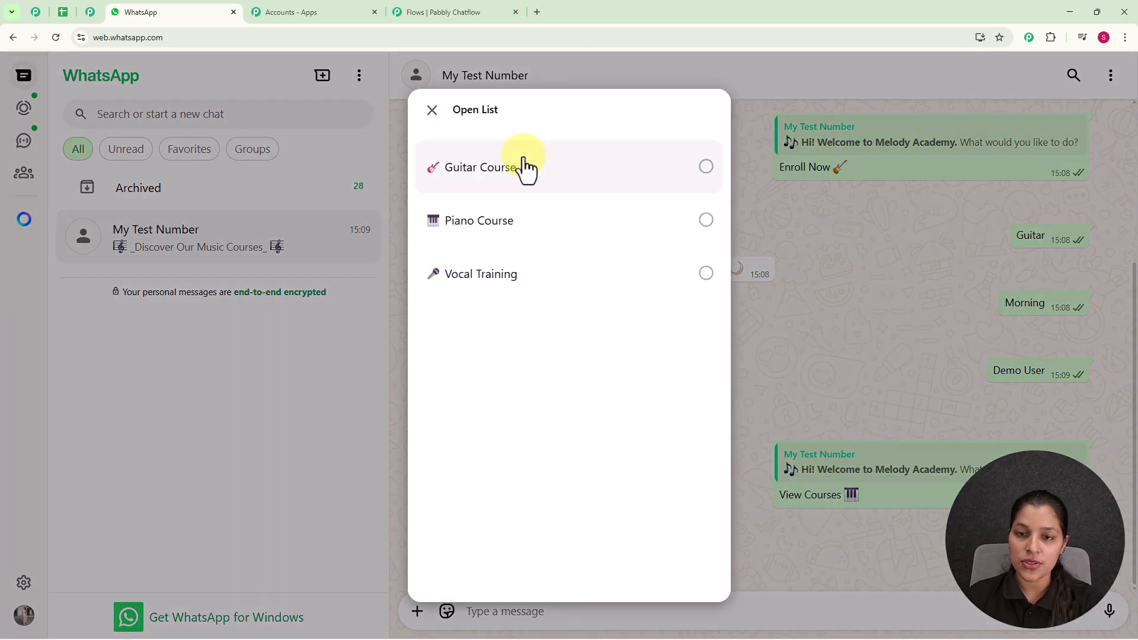
pyautogui.click(590, 187)
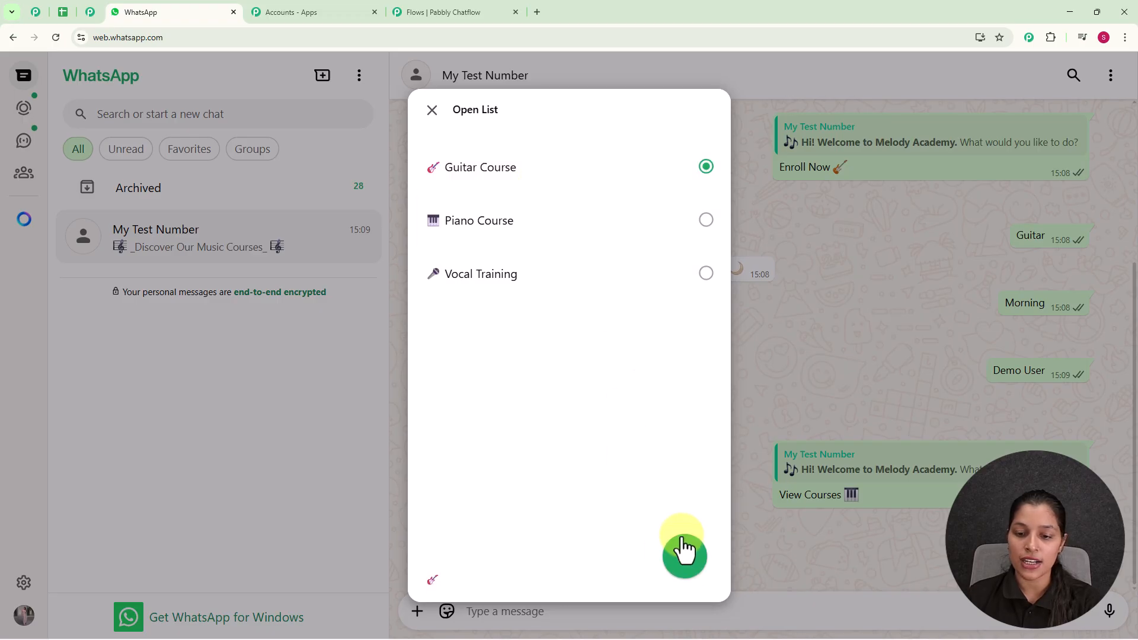
pyautogui.click(683, 554)
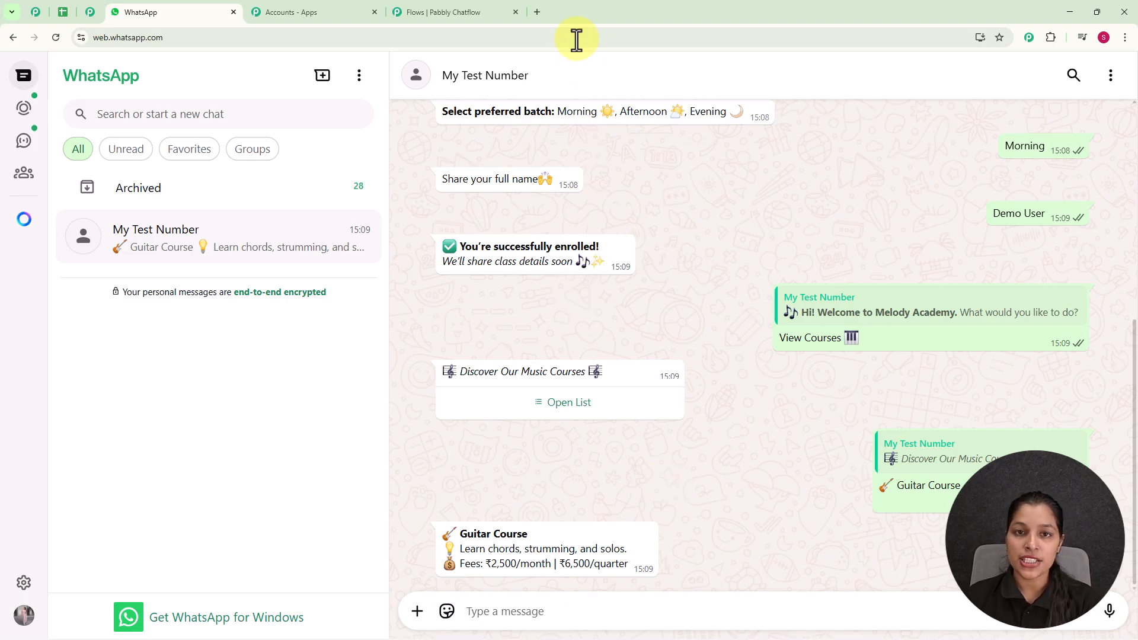
# - Open the pabbly.com/chatflow website in a new browser tab
pyautogui.click(537, 12)
pyautogui.write('p')
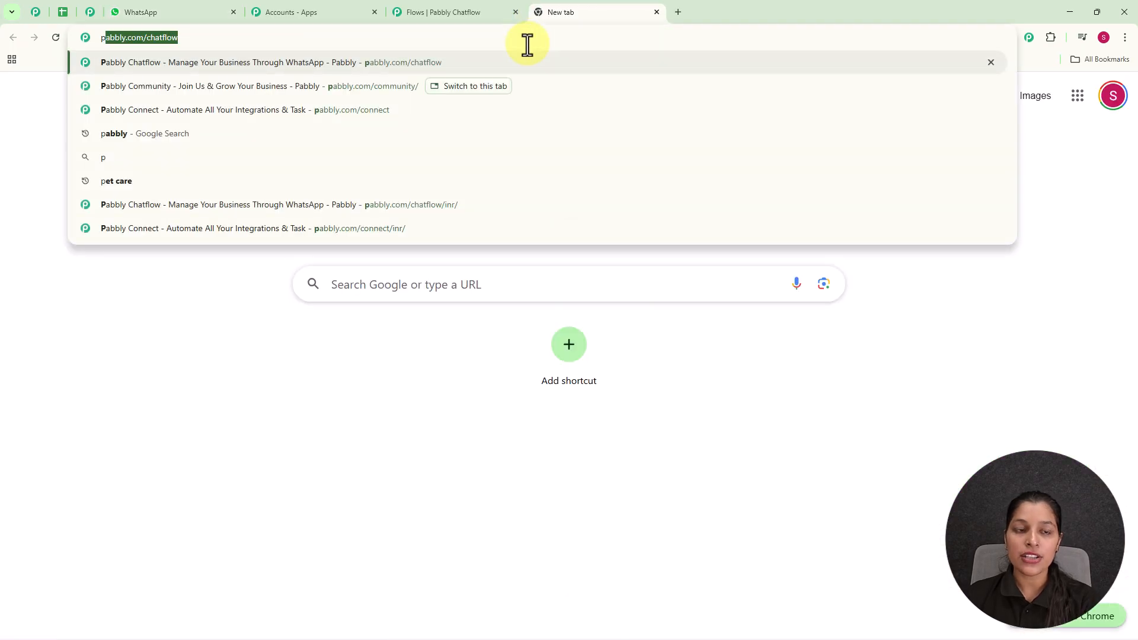
pyautogui.press('Return')
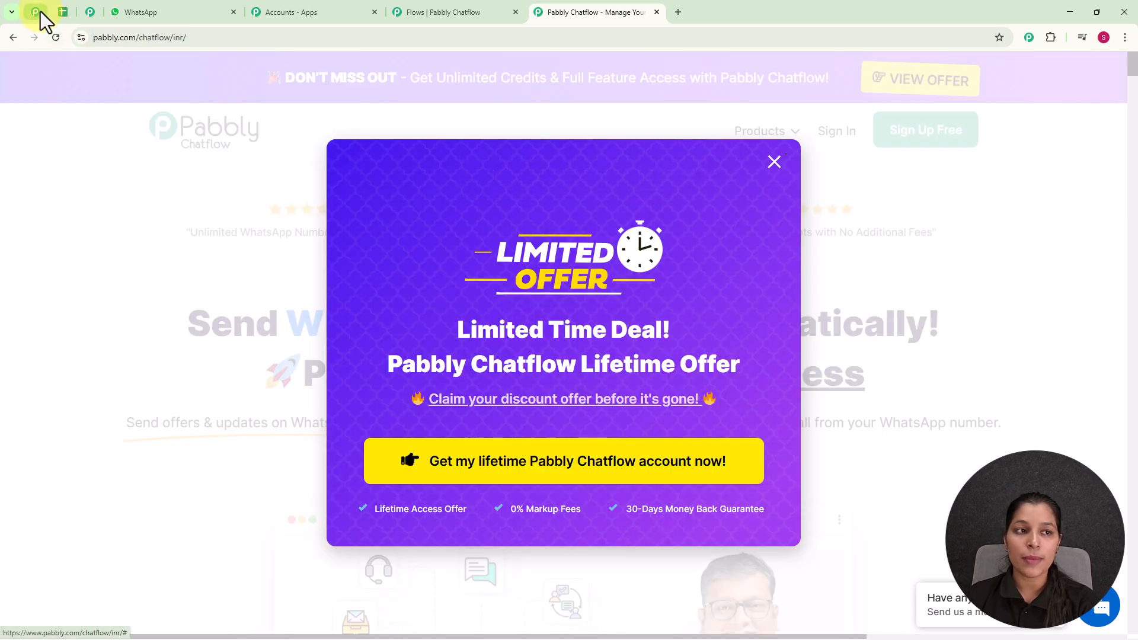
# - Look through the Pabbly Community page, including its support section and the reasons to join
pyautogui.click(37, 12)
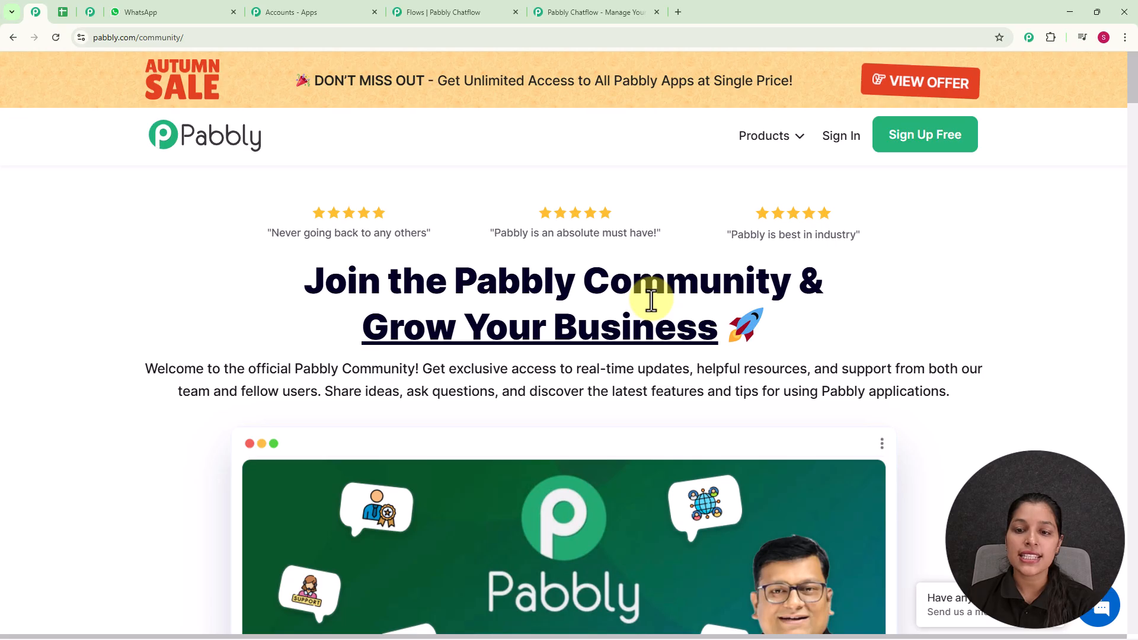
pyautogui.scroll(-4, 652, 300)
pyautogui.scroll(-5, 652, 300)
pyautogui.scroll(-4, 652, 300)
pyautogui.scroll(-4, 652, 300)
pyautogui.scroll(-7, 652, 302)
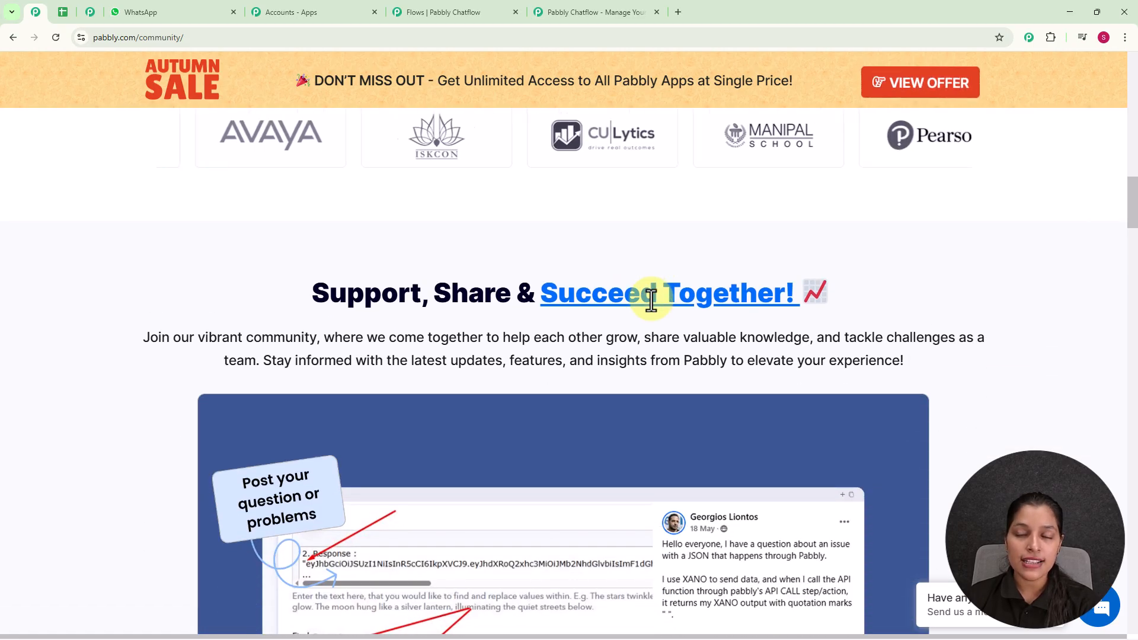
pyautogui.scroll(-4, 652, 301)
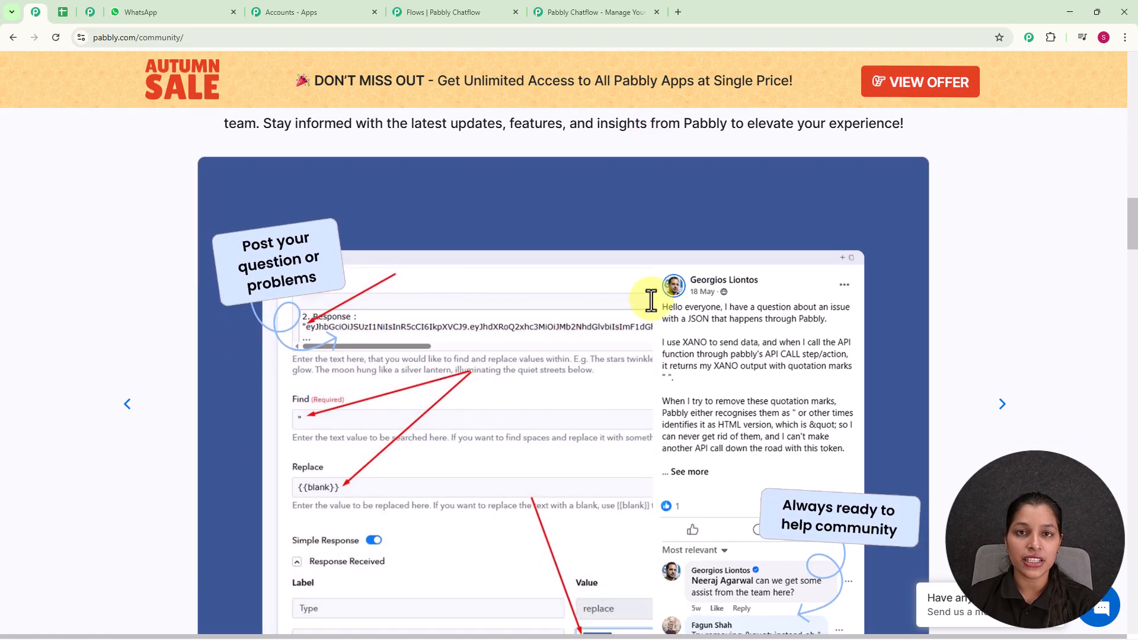
pyautogui.scroll(-5, 651, 300)
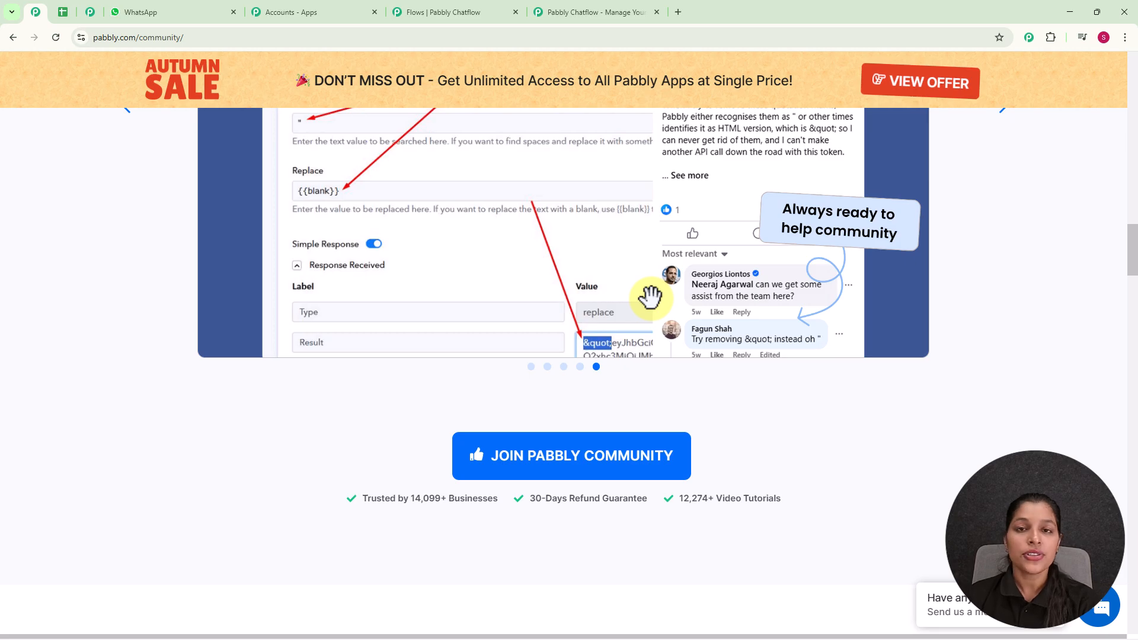
pyautogui.scroll(-4, 650, 297)
pyautogui.scroll(-4, 650, 297)
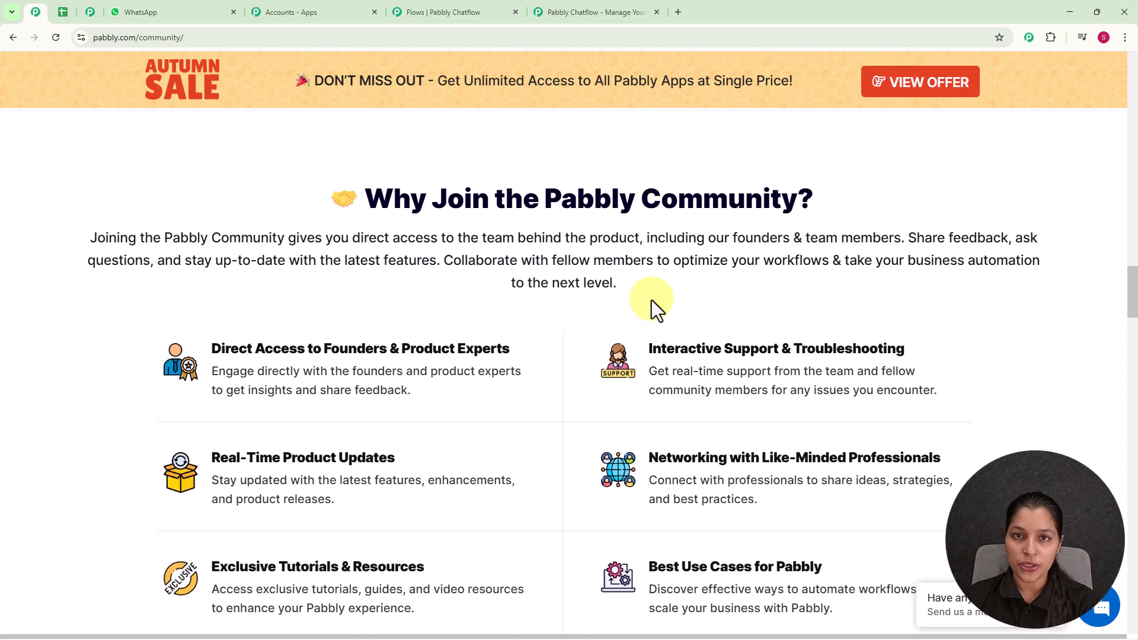
pyautogui.scroll(-3, 652, 300)
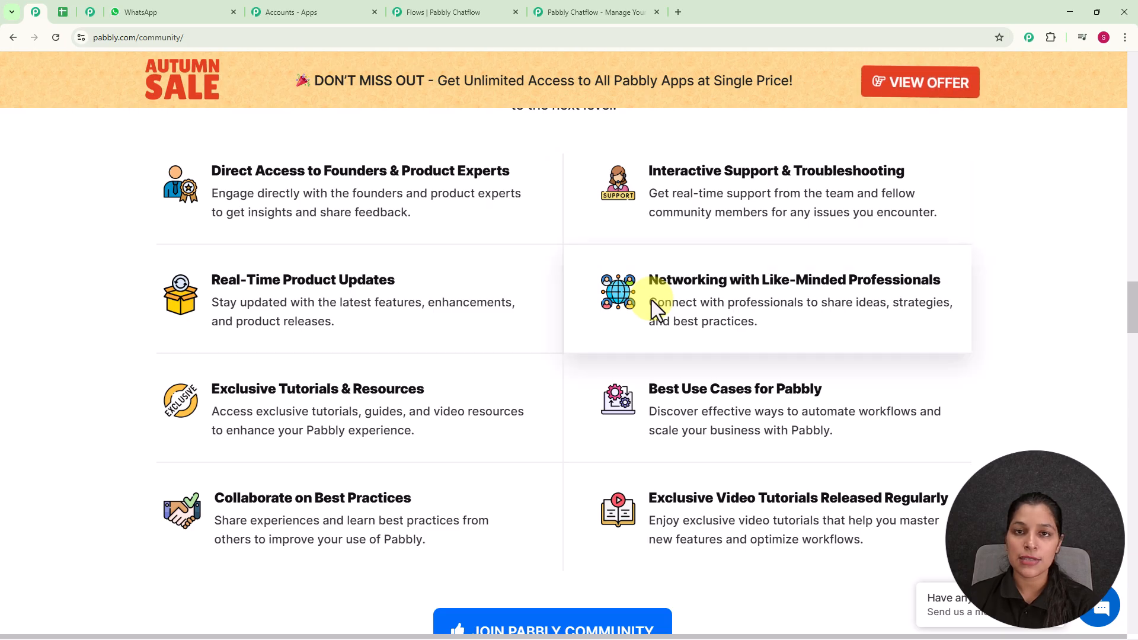
# - Return to the Pabbly Chatflow website, dismiss the limited-time offer, sign in, and access the Pabbly Chatflow app
pyautogui.click(597, 12)
pyautogui.click(776, 170)
pyautogui.click(836, 136)
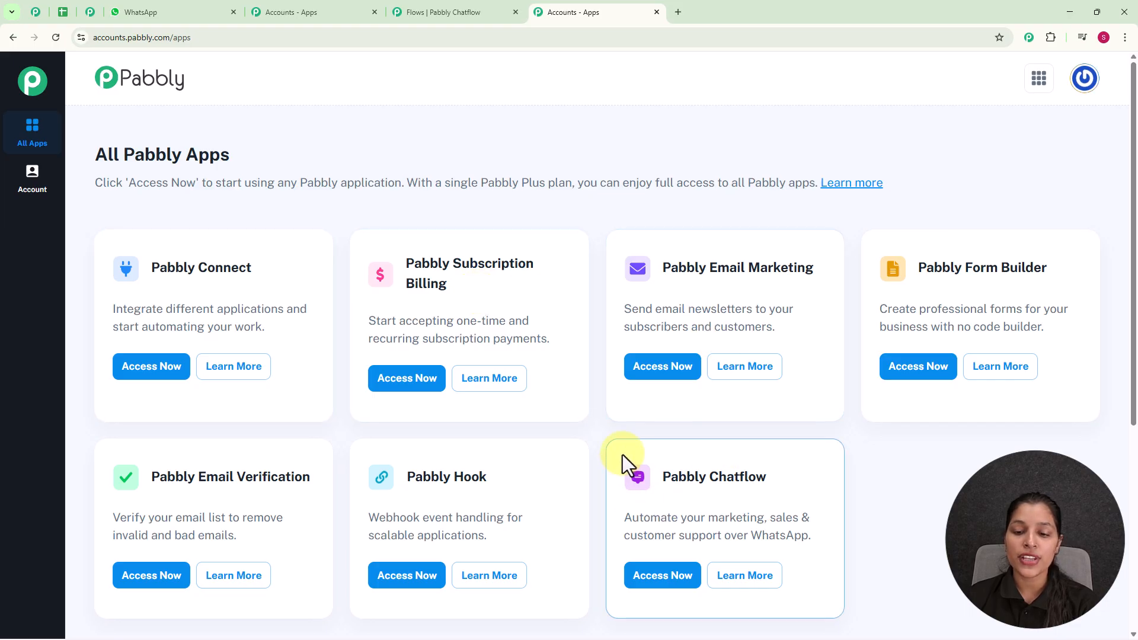
pyautogui.scroll(-2, 807, 414)
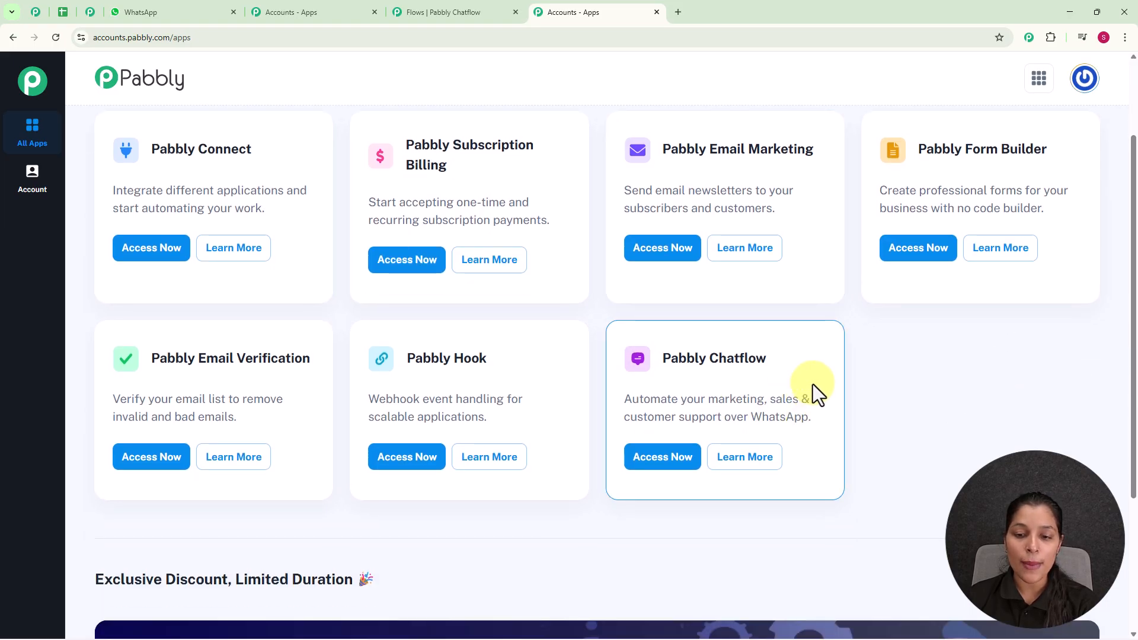
pyautogui.click(670, 457)
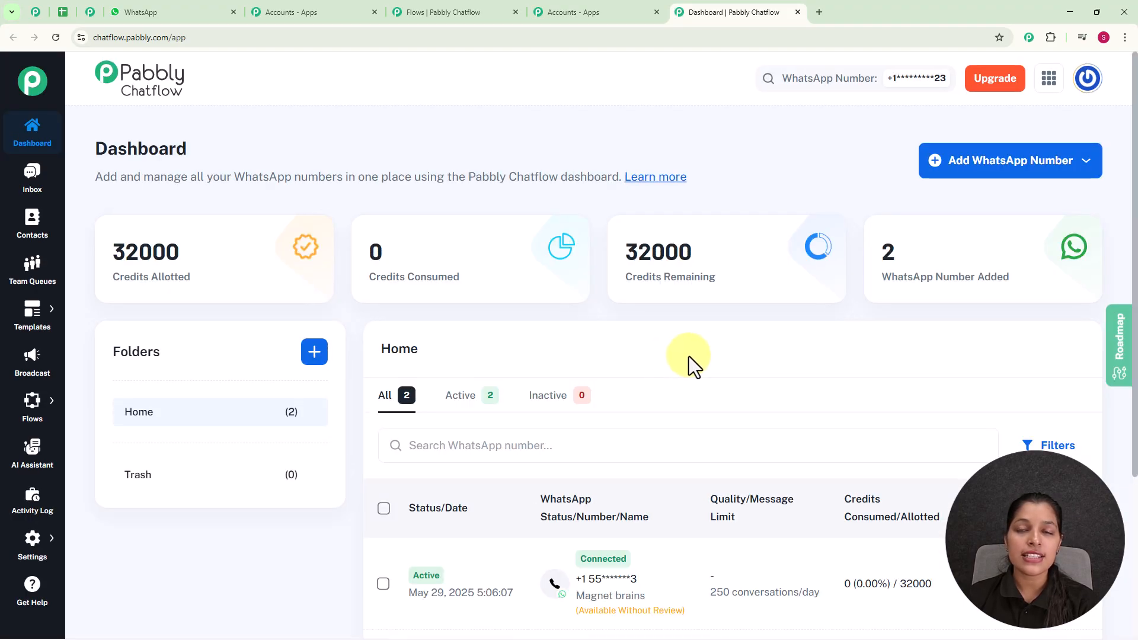
# - Review the dashboard's list of WhatsApp numbers and the connection options for adding a WhatsApp number
pyautogui.scroll(-3, 670, 358)
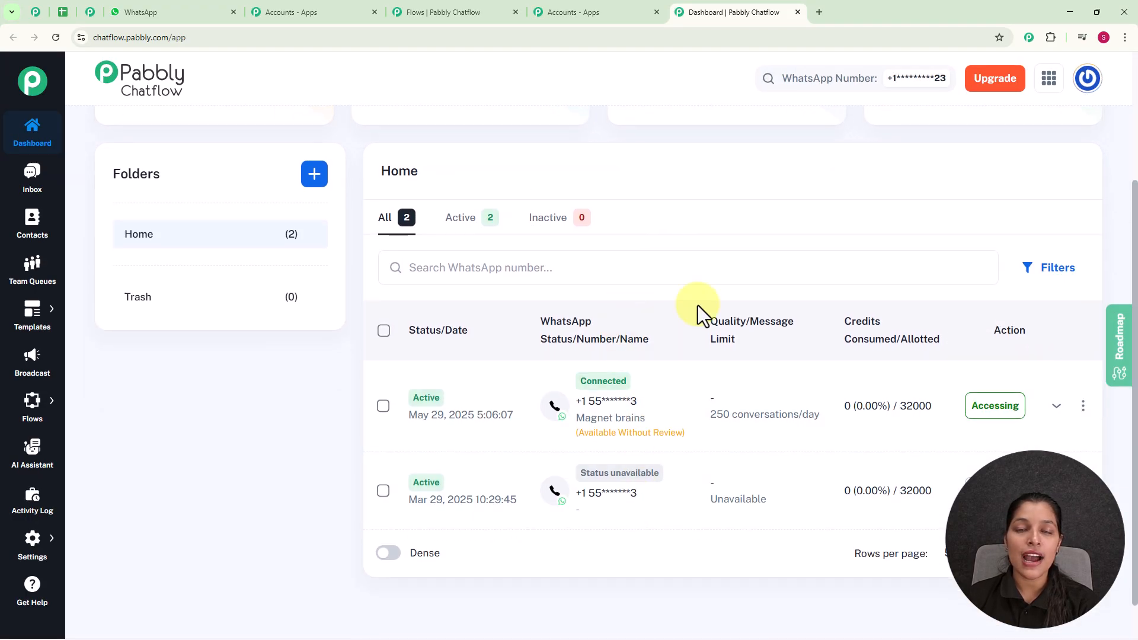
pyautogui.scroll(3, 699, 304)
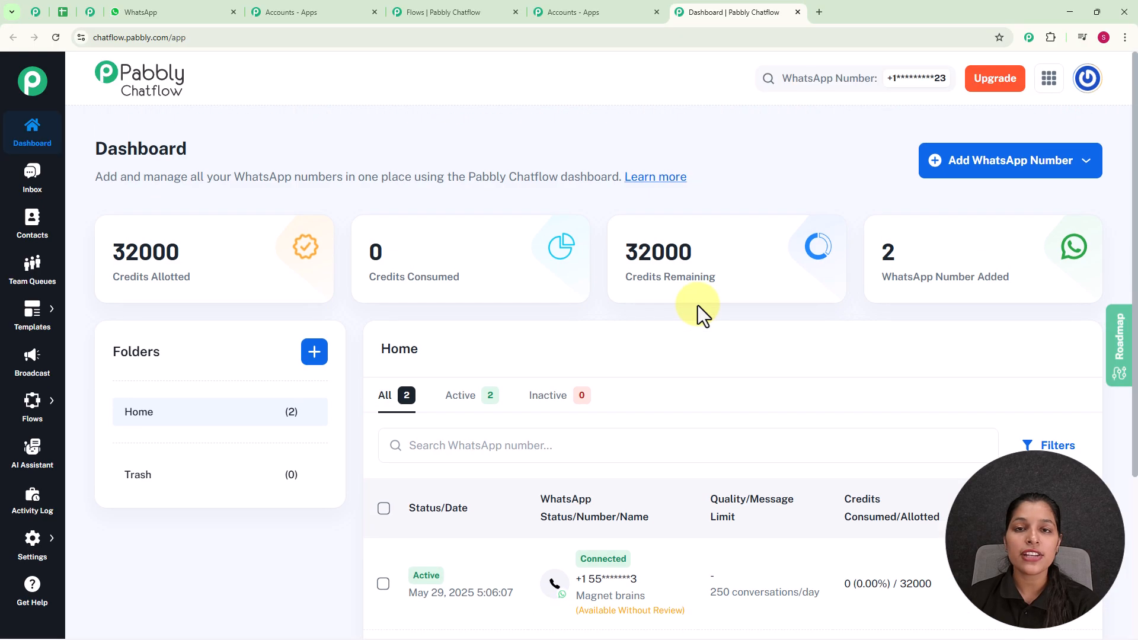
pyautogui.click(948, 166)
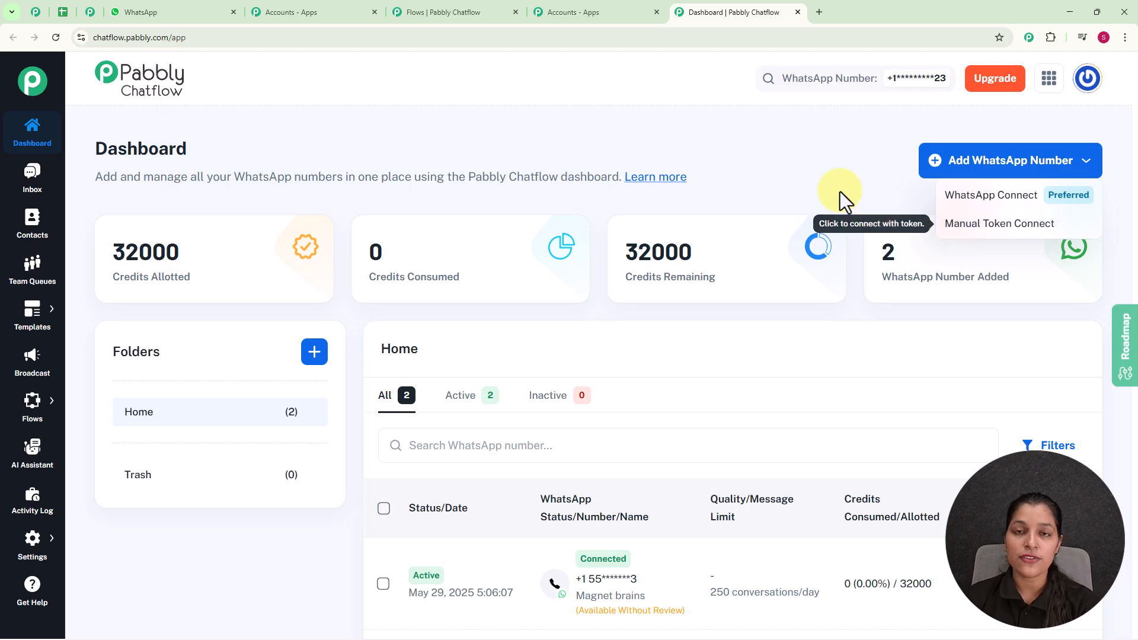
pyautogui.click(803, 174)
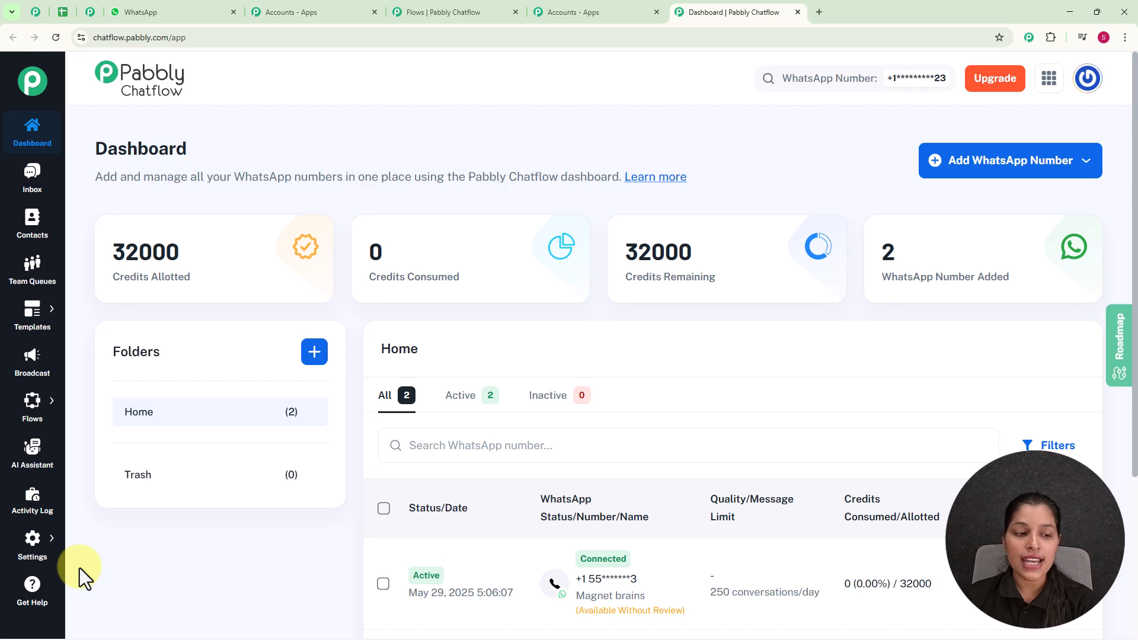
# - Open the Flow Builder, review the existing flows, and add a new flow
pyautogui.moveTo(39, 400)
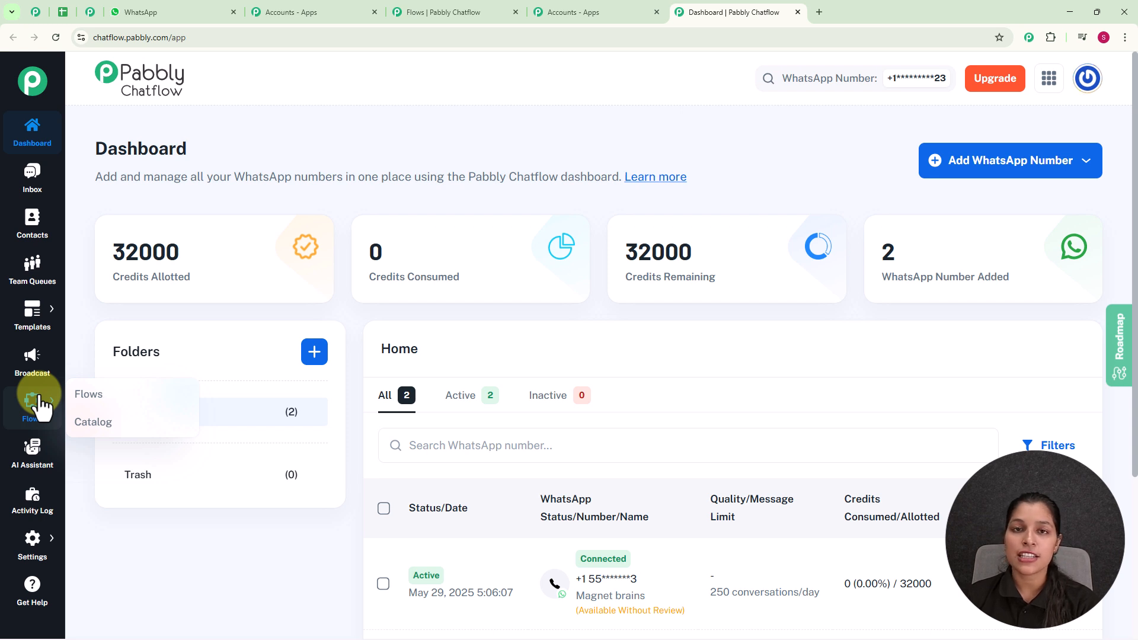
pyautogui.click(83, 406)
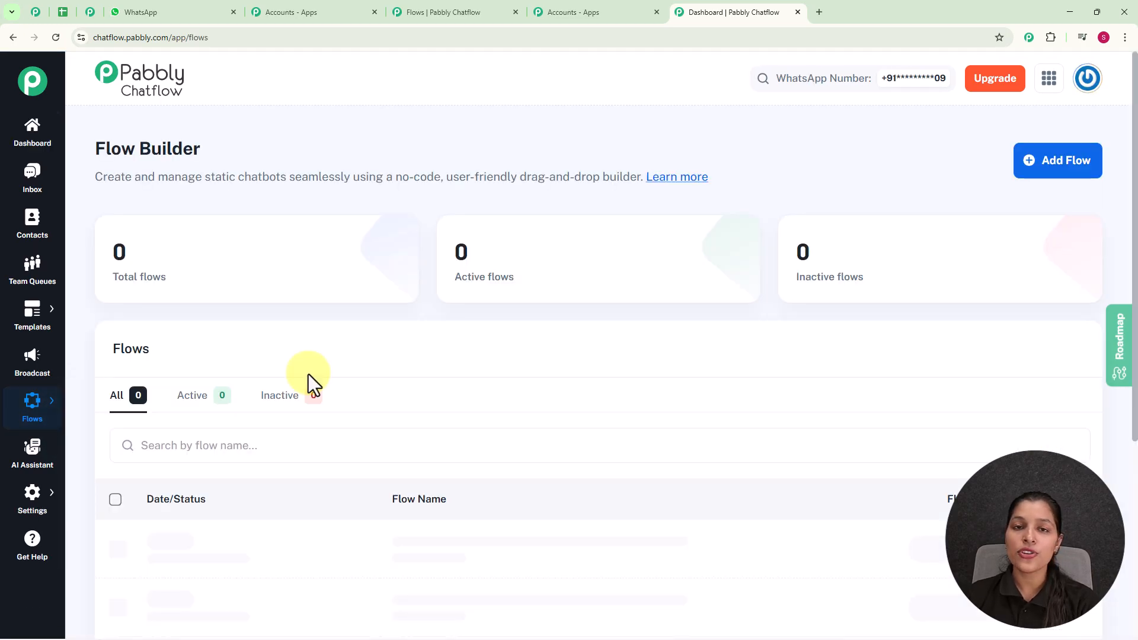
pyautogui.scroll(-5, 432, 453)
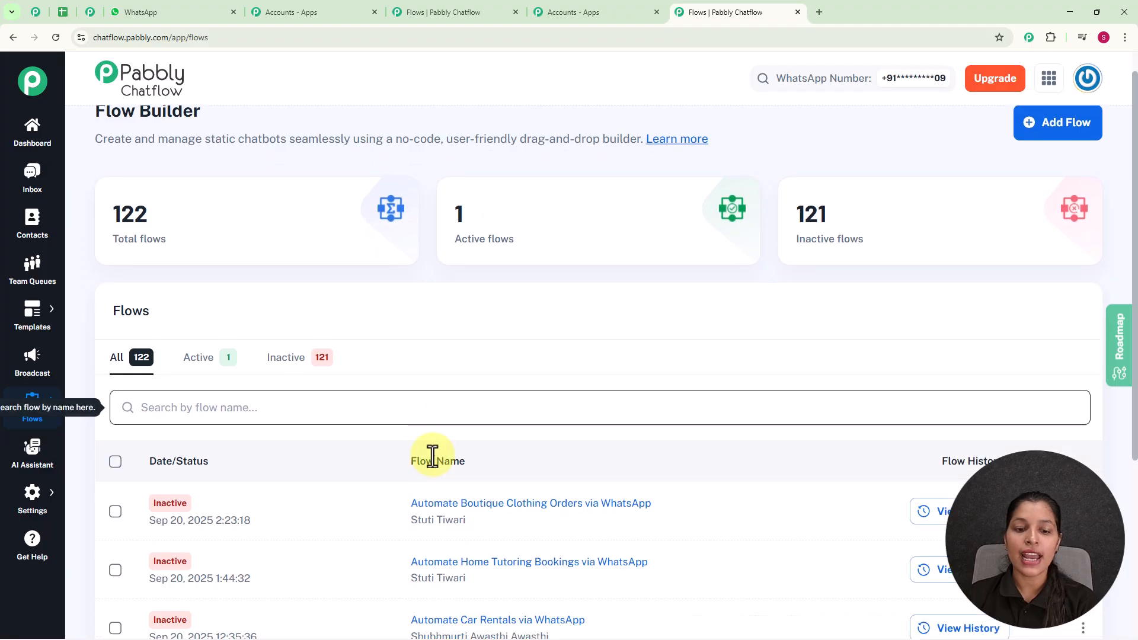
pyautogui.scroll(5, 433, 465)
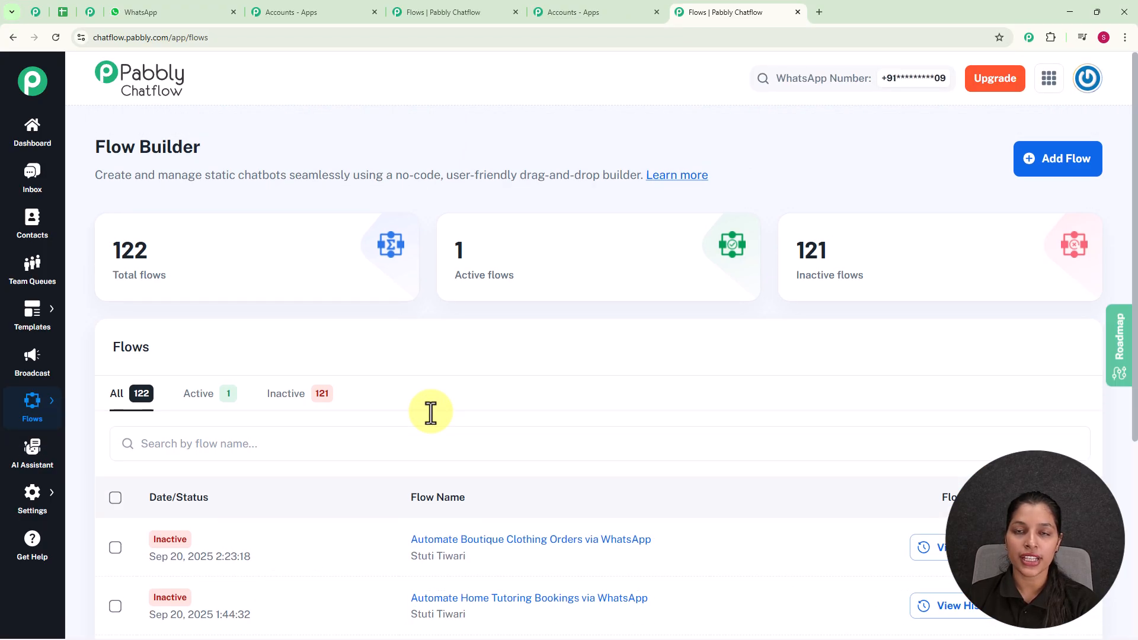
pyautogui.scroll(-5, 431, 413)
pyautogui.scroll(5, 463, 321)
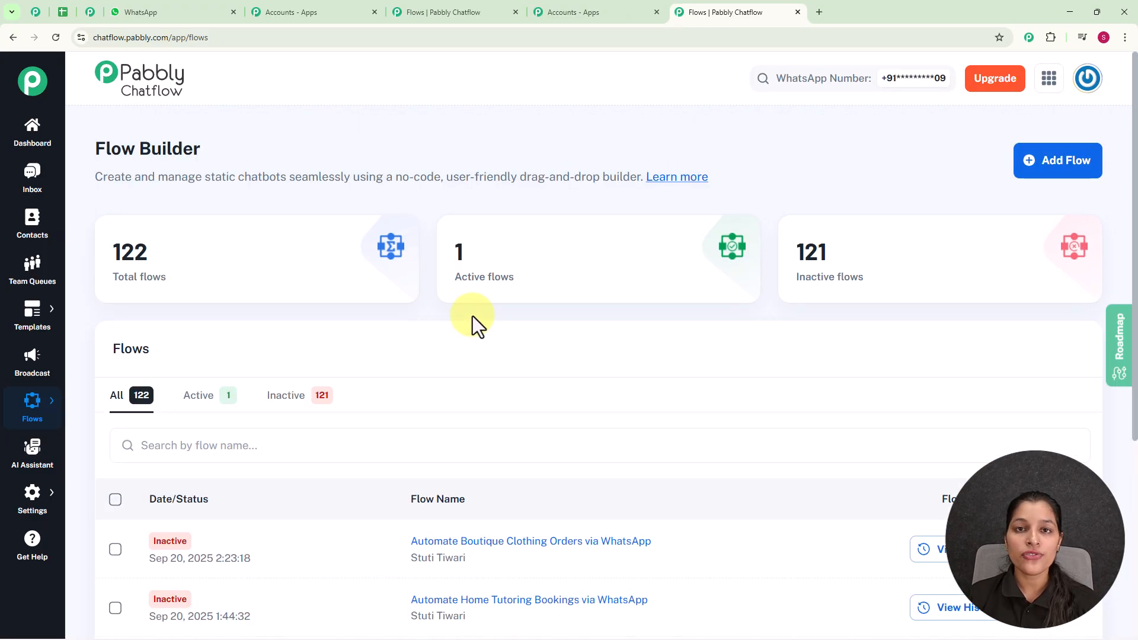
pyautogui.click(1079, 164)
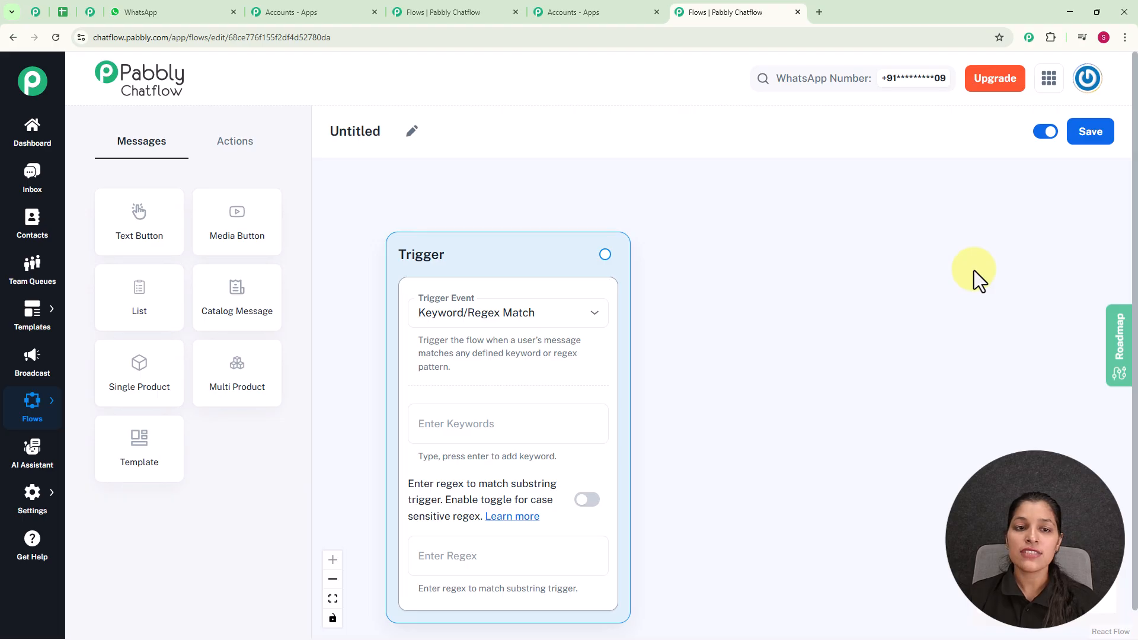
# - Rename the untitled flow as "Automate Music Class Enrollment via WhatsApp"
pyautogui.click(409, 136)
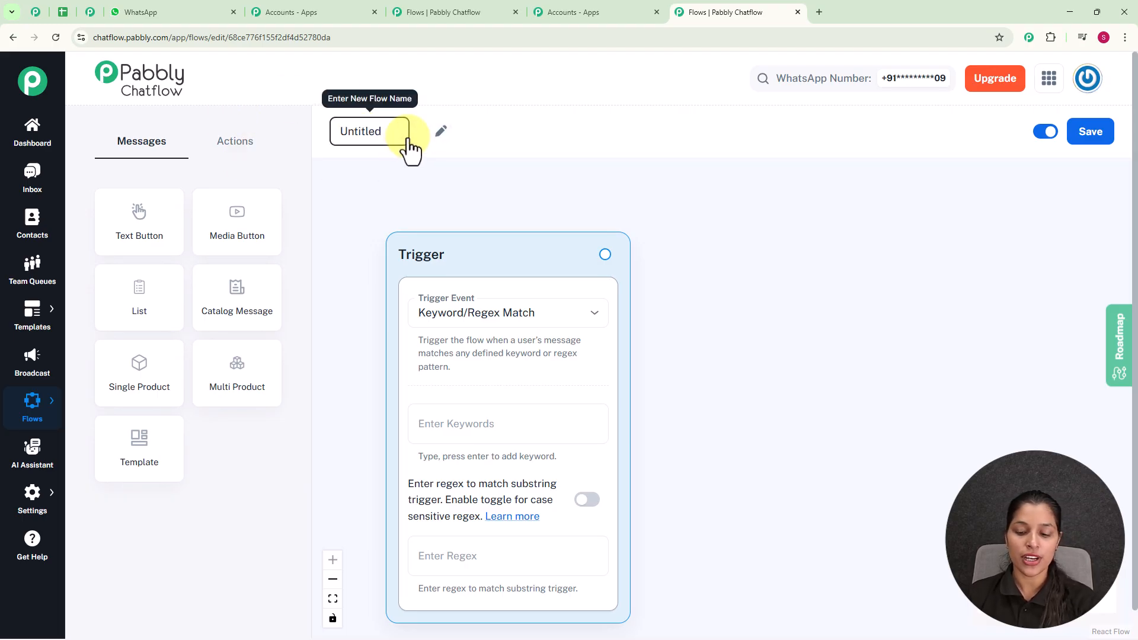
pyautogui.hotkey('ctrl', 'a')
pyautogui.write('Automate Music Class Enrollment via WhatsApp')
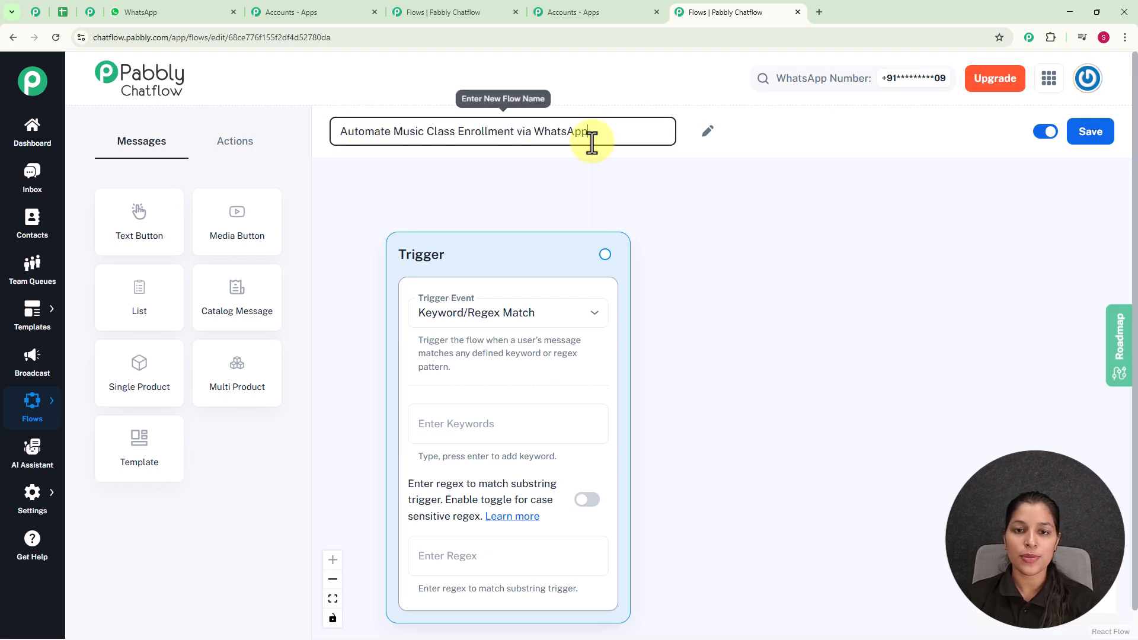
pyautogui.press('Return')
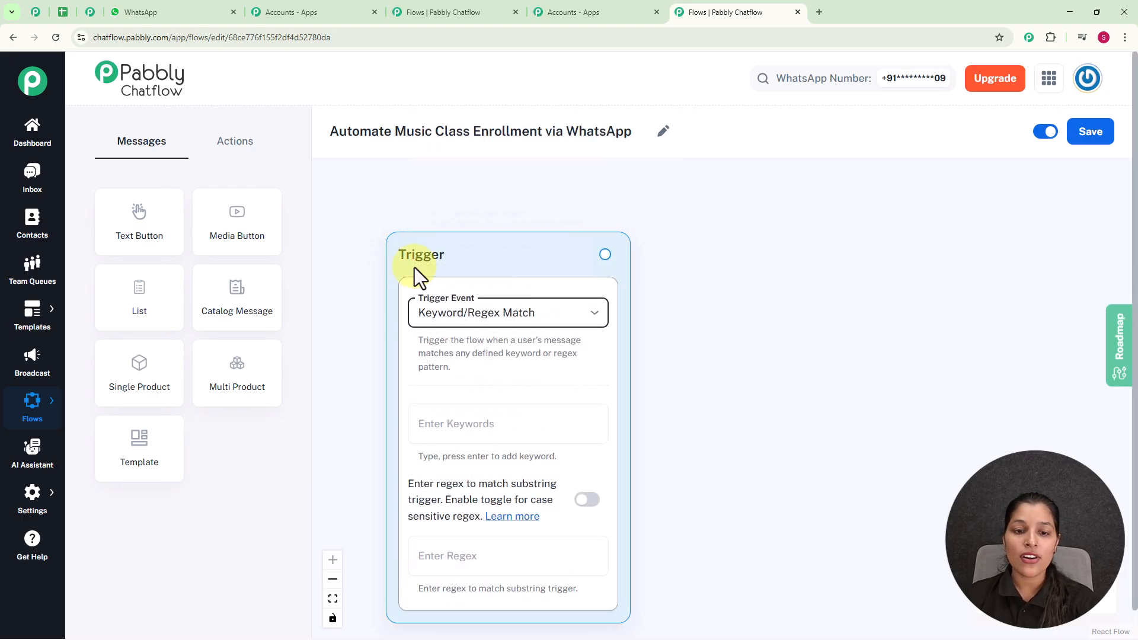
# - Review the trigger event options, keep Keyword/Regex Match, and add the trigger keyword "Class"
pyautogui.click(504, 314)
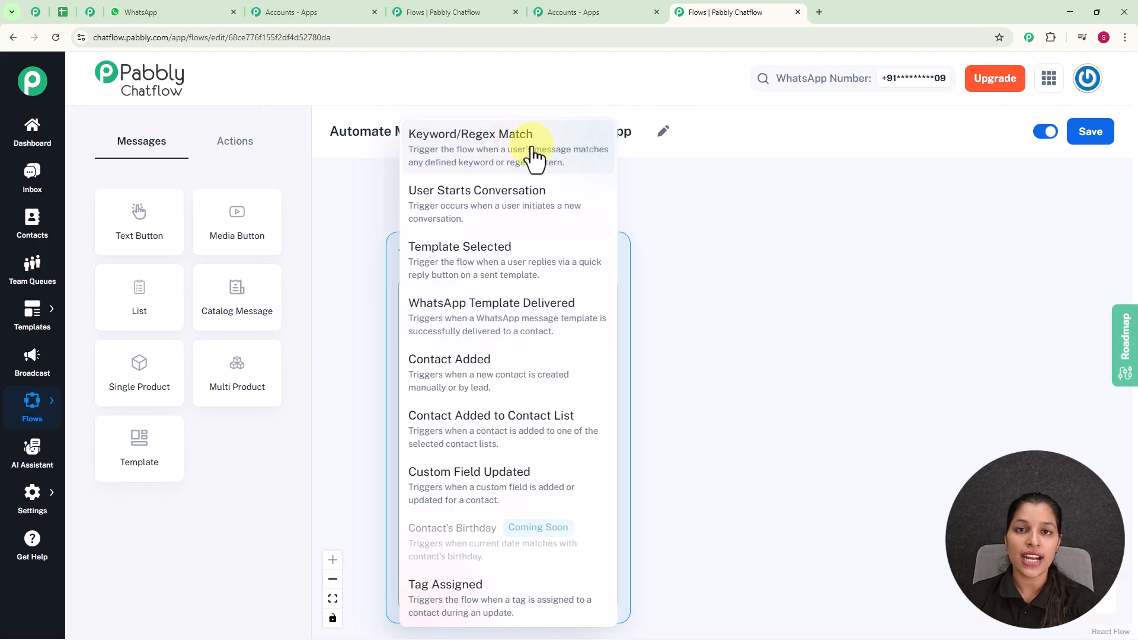
pyautogui.click(696, 229)
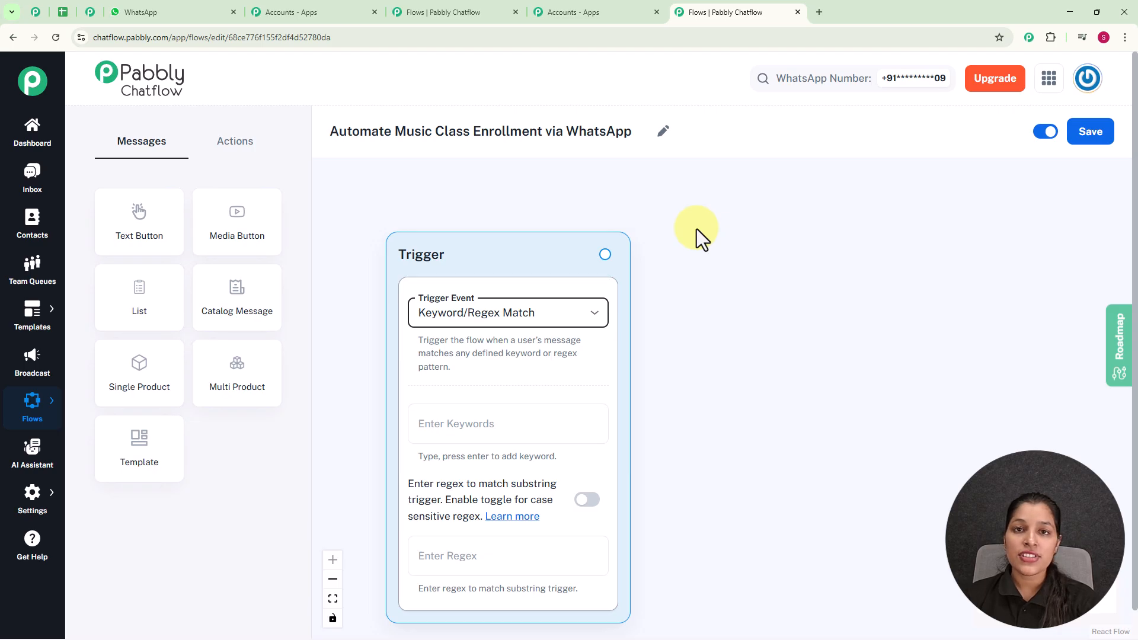
pyautogui.click(554, 424)
pyautogui.write('C')
pyautogui.write('.')
pyautogui.write('lass')
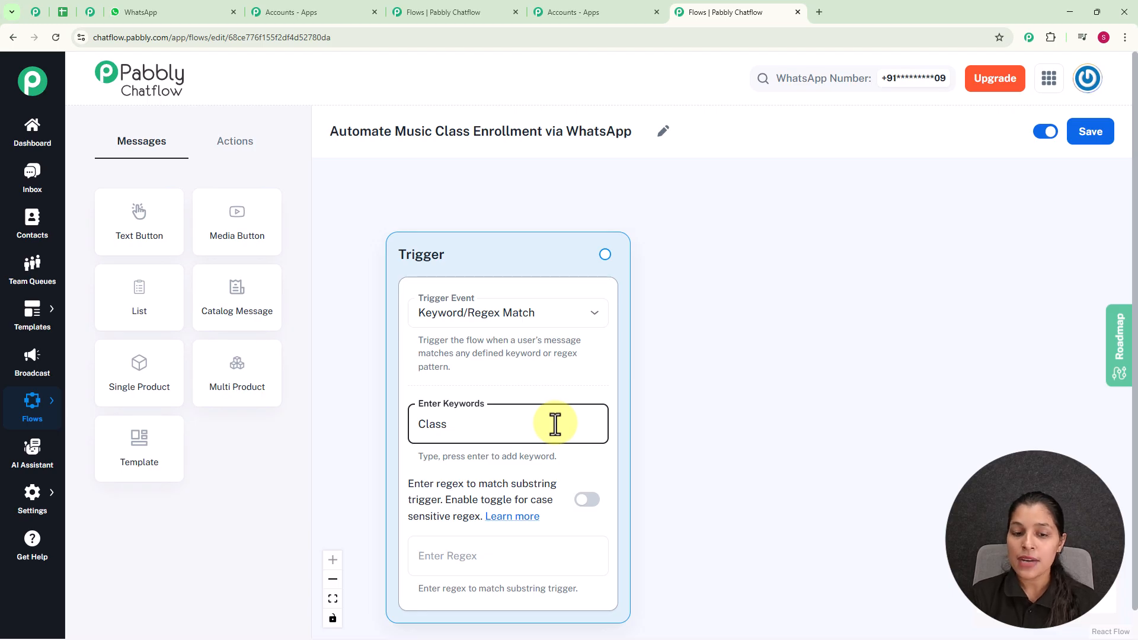
pyautogui.press('Return')
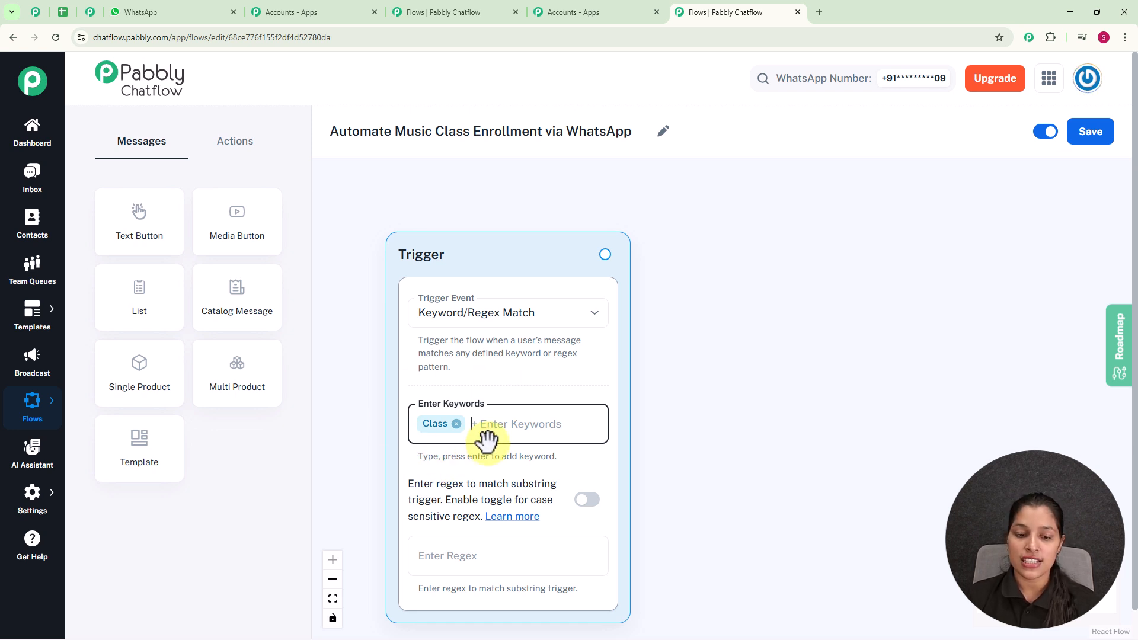
# - Try the regex [\s\S]+ in the trigger's regex field, and clear the field again
pyautogui.scroll(-3, 486, 438)
pyautogui.click(445, 455)
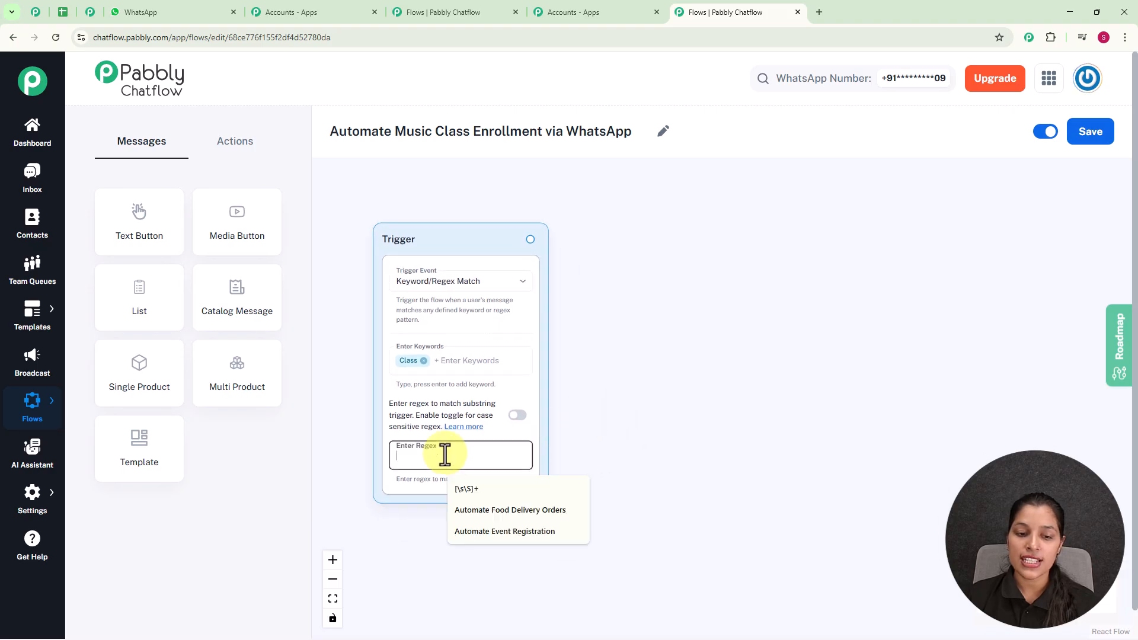
pyautogui.click(459, 491)
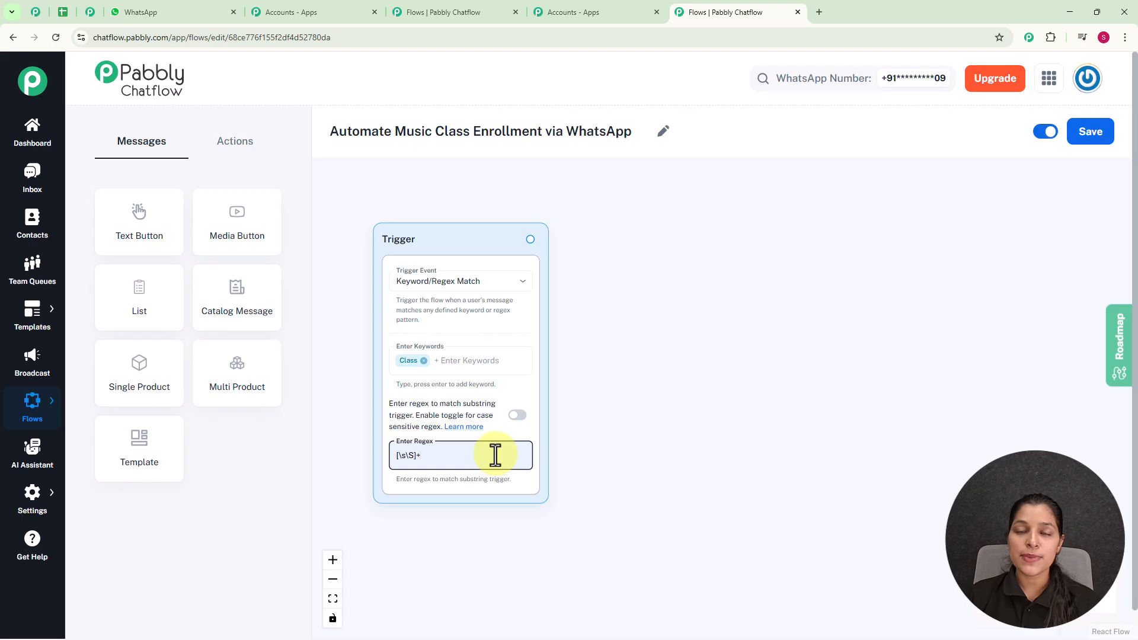
pyautogui.scroll(2, 495, 455)
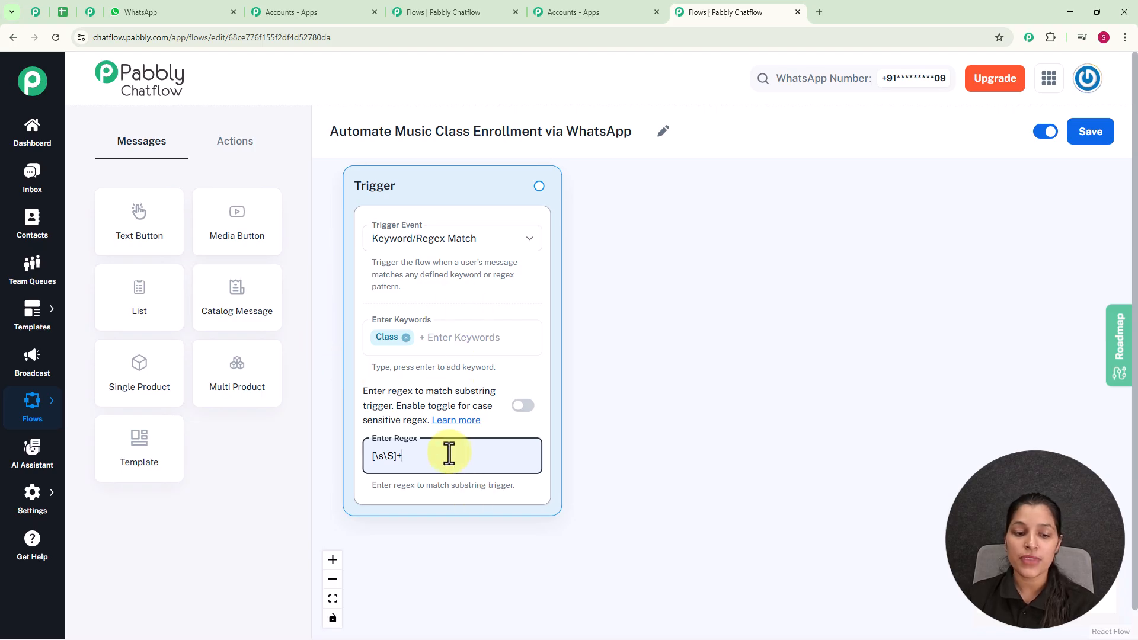
pyautogui.press('BackSpace')
pyautogui.press('BackSpace')
pyautogui.press('BackSpace')
pyautogui.press('BackSpace')
pyautogui.press('BackSpace')
pyautogui.press('BackSpace')
pyautogui.press('BackSpace')
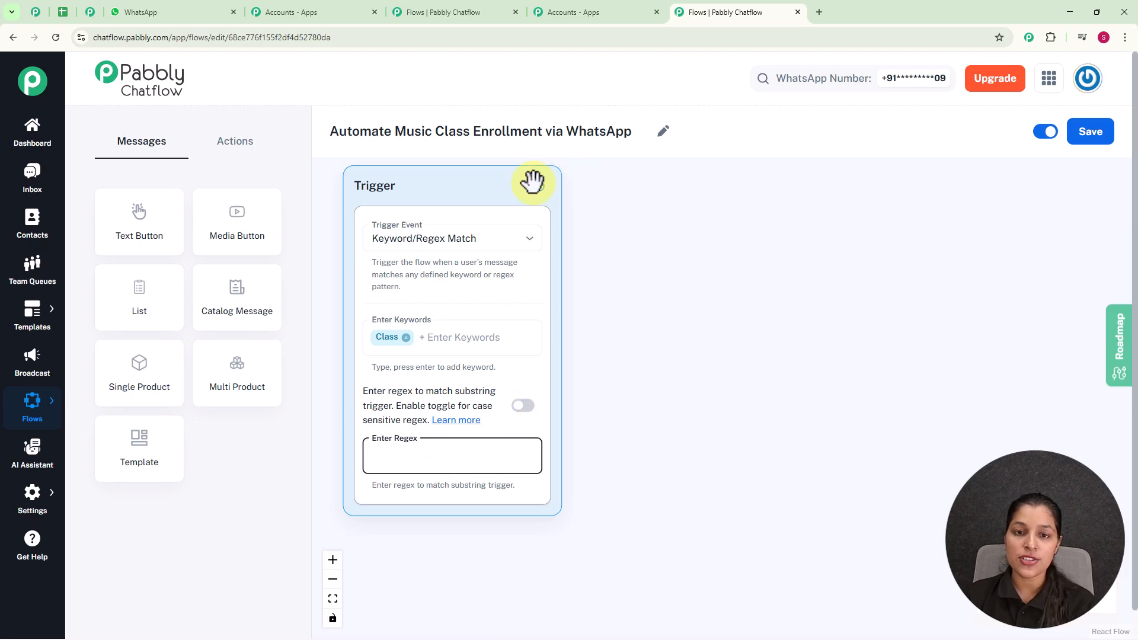
# - Connect a new Text Button node to the trigger with the message "🎶 Hi! Welcome to Melody Academy. What would you like to do?"
pyautogui.moveTo(534, 186); pyautogui.dragTo(681, 247)
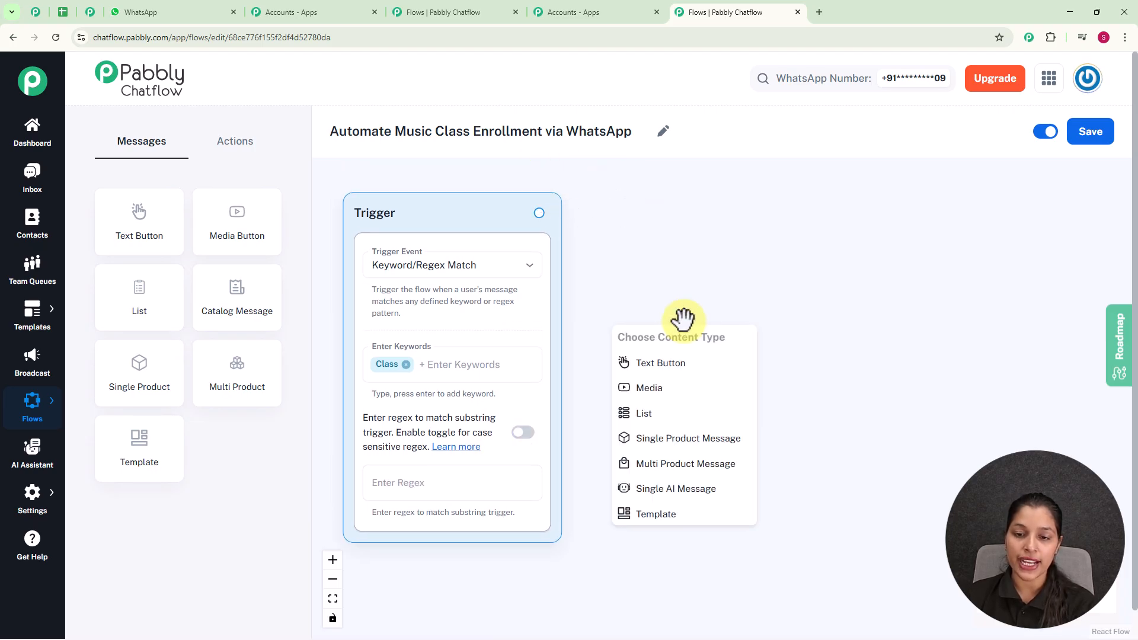
pyautogui.click(687, 370)
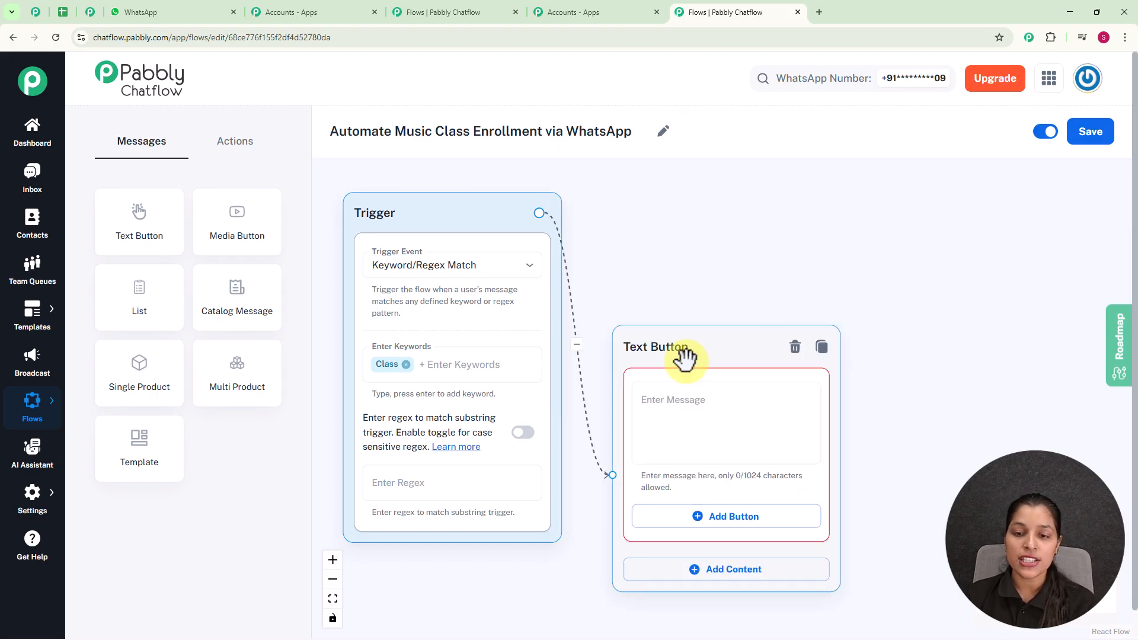
pyautogui.moveTo(681, 355); pyautogui.dragTo(698, 275)
pyautogui.click(765, 332)
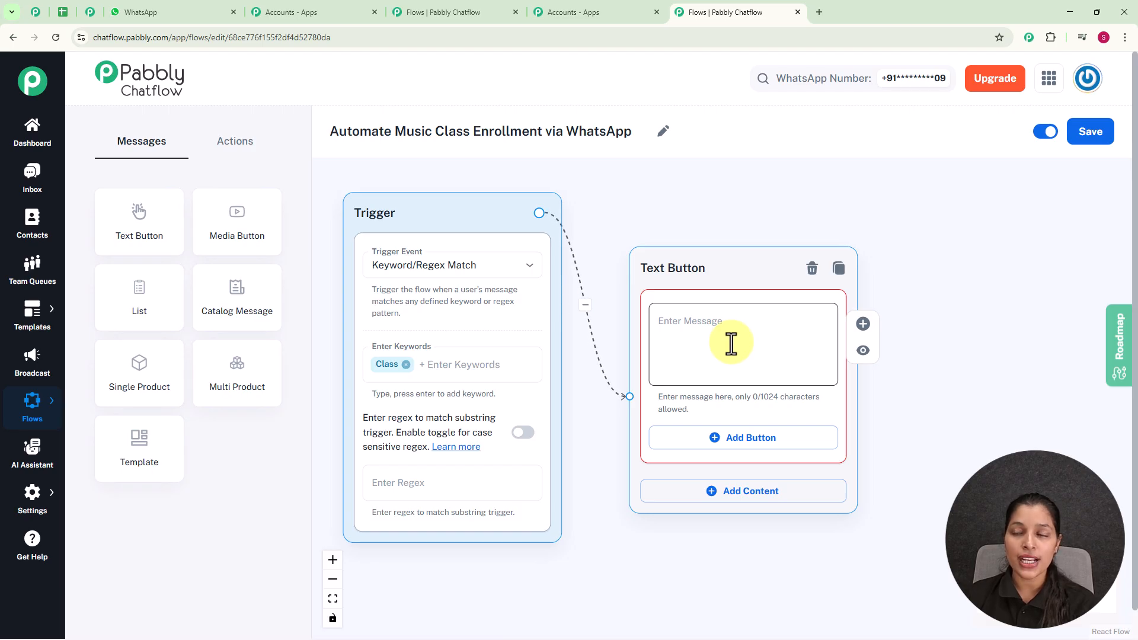
pyautogui.write('🎶 Hi! Welcome to Melody Academy. What would you like to do?')
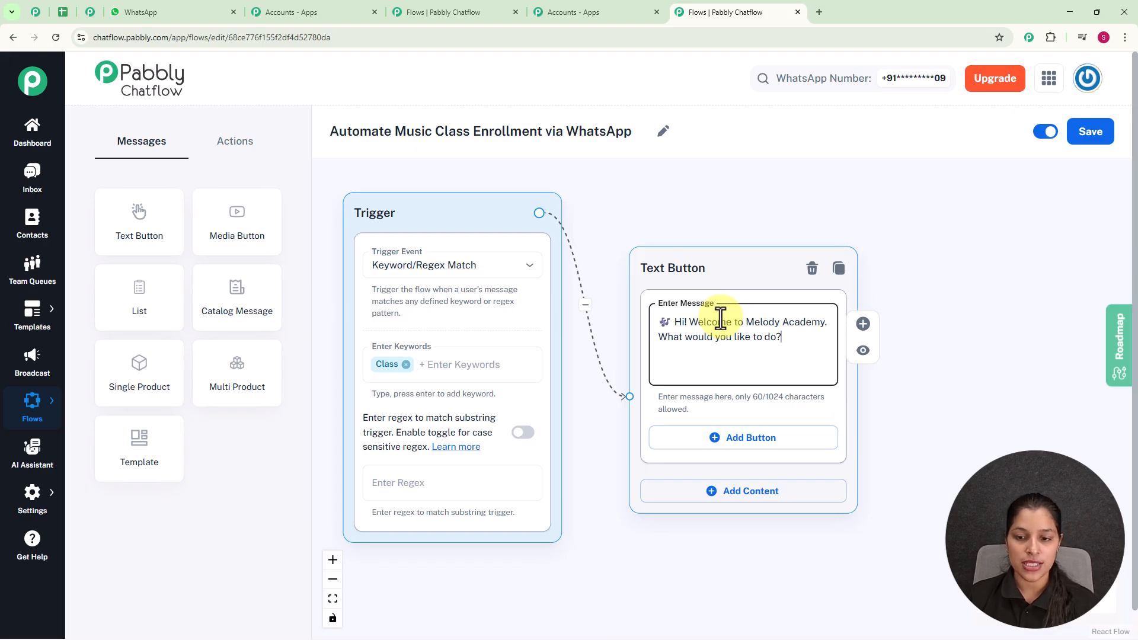
# - Add two reply buttons to the welcome message, labelled "Enroll Now 🎸" and "View Courses 🎹"
pyautogui.click(776, 444)
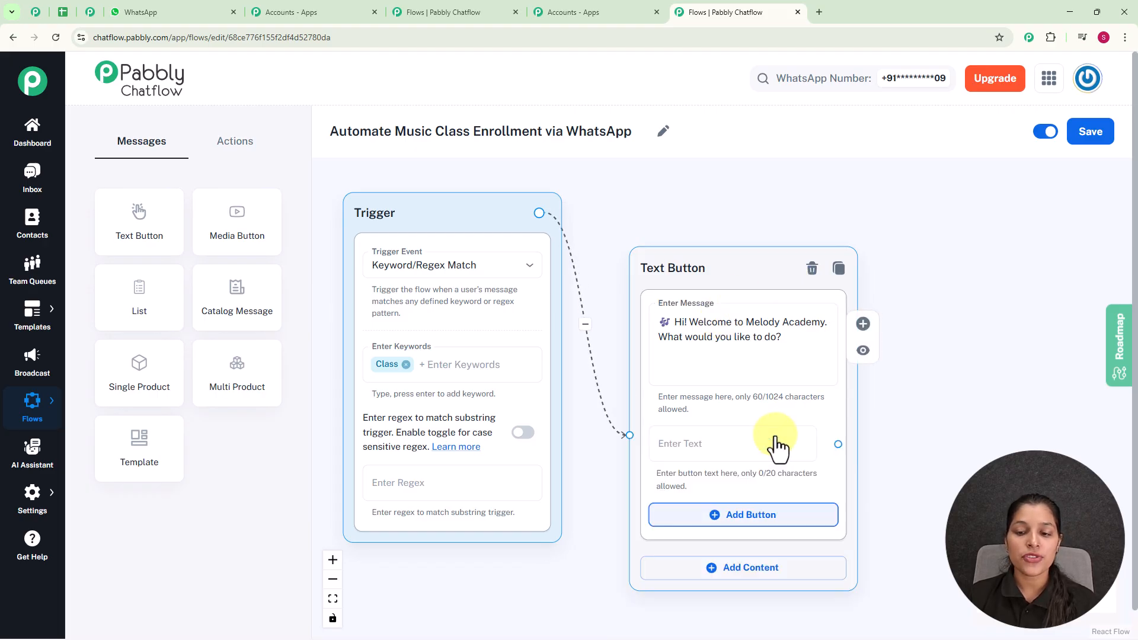
pyautogui.moveTo(920, 483); pyautogui.dragTo(889, 415)
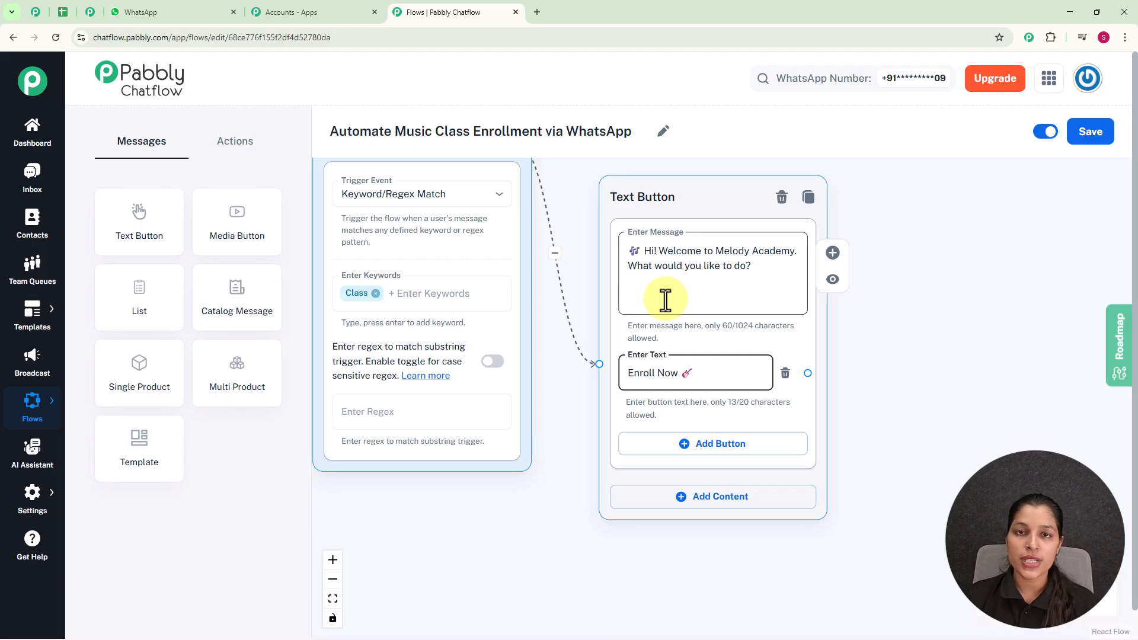
pyautogui.click(664, 444)
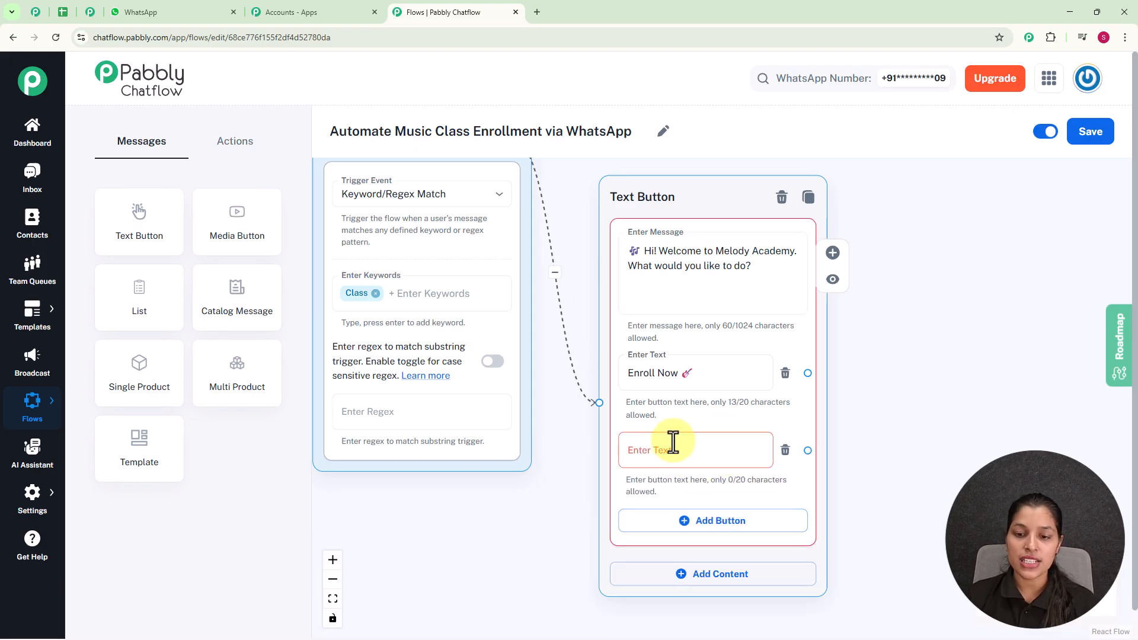
pyautogui.click(672, 448)
pyautogui.write('View Courses 🎹')
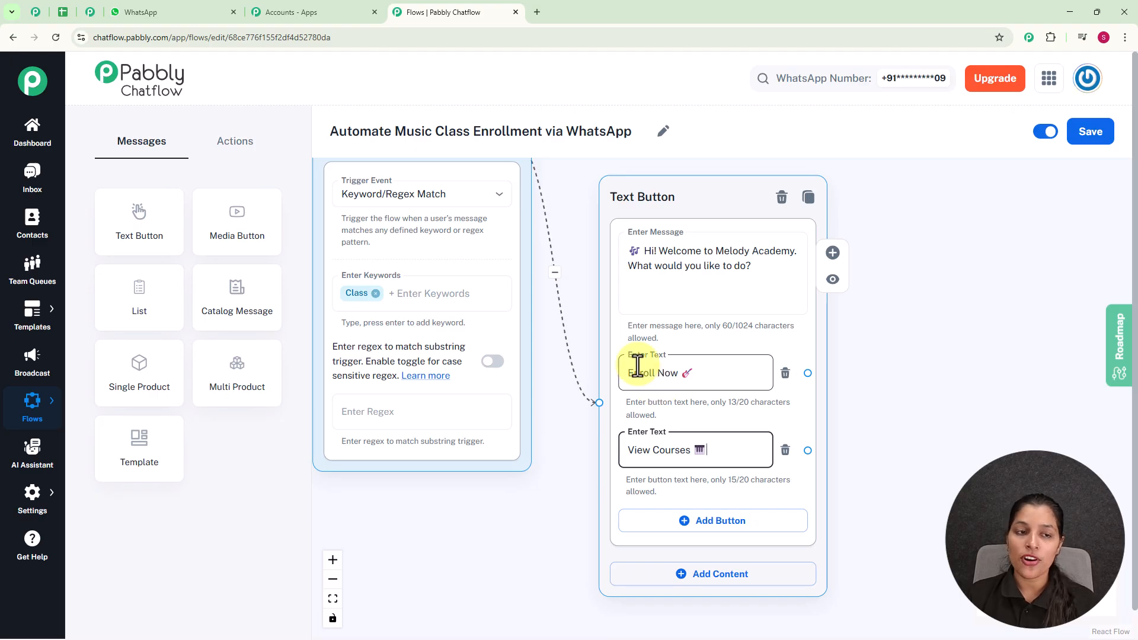
# - Add an Ask Question action node and place it to the right of the Text Button node
pyautogui.click(243, 153)
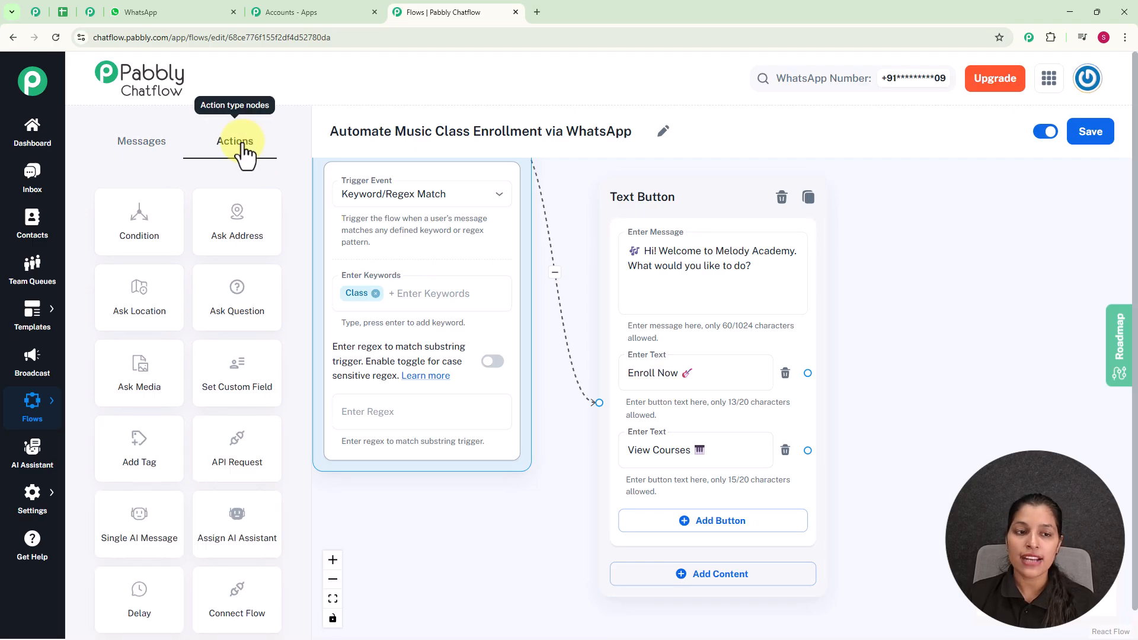
pyautogui.click(259, 301)
pyautogui.moveTo(554, 271); pyautogui.dragTo(1011, 180)
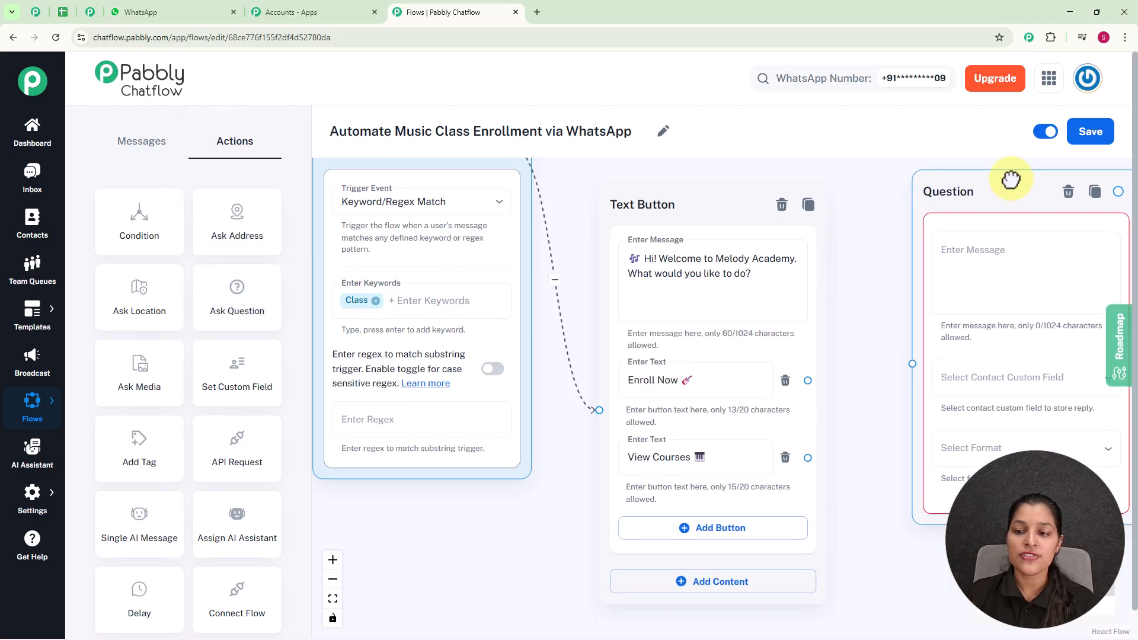
pyautogui.scroll(-3, 839, 318)
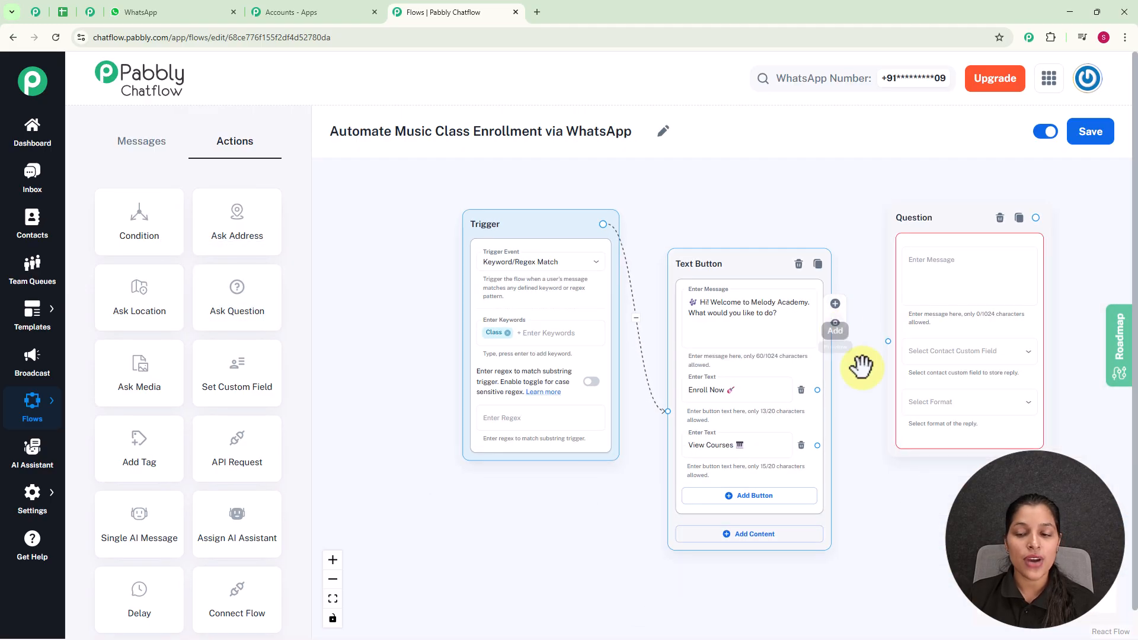
pyautogui.moveTo(910, 482); pyautogui.dragTo(744, 427)
pyautogui.scroll(2, 730, 411)
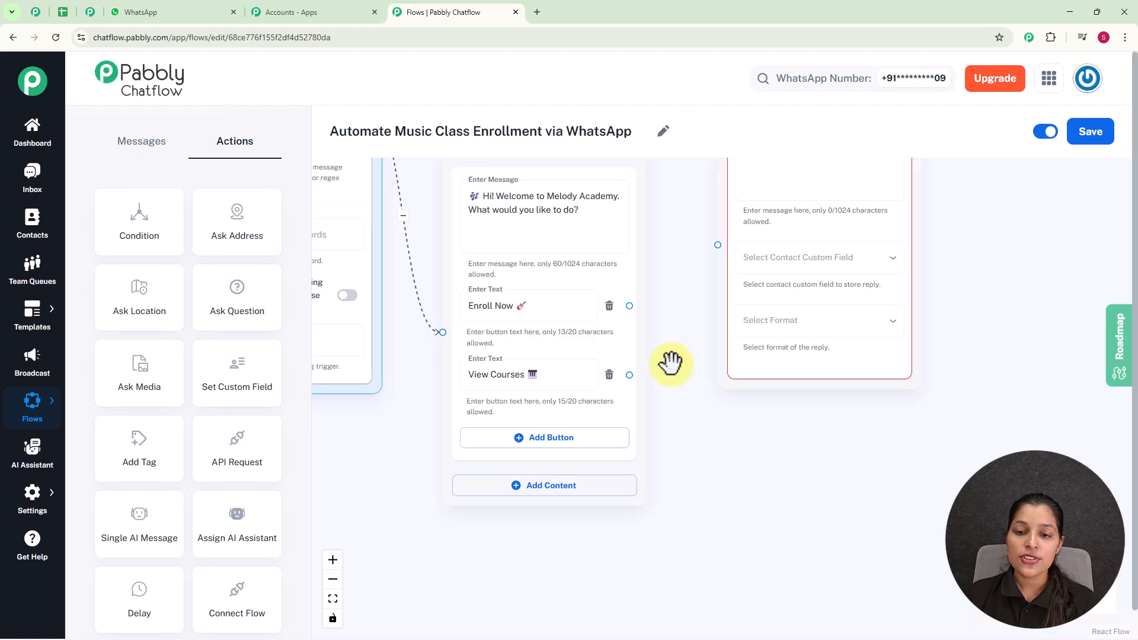
# - Connect the Enroll Now button to the Question node and set its message to "Which instrument would you like to learn? 🎸🎹🥁🎤"
pyautogui.moveTo(630, 306); pyautogui.dragTo(718, 246)
pyautogui.moveTo(953, 280); pyautogui.dragTo(964, 387)
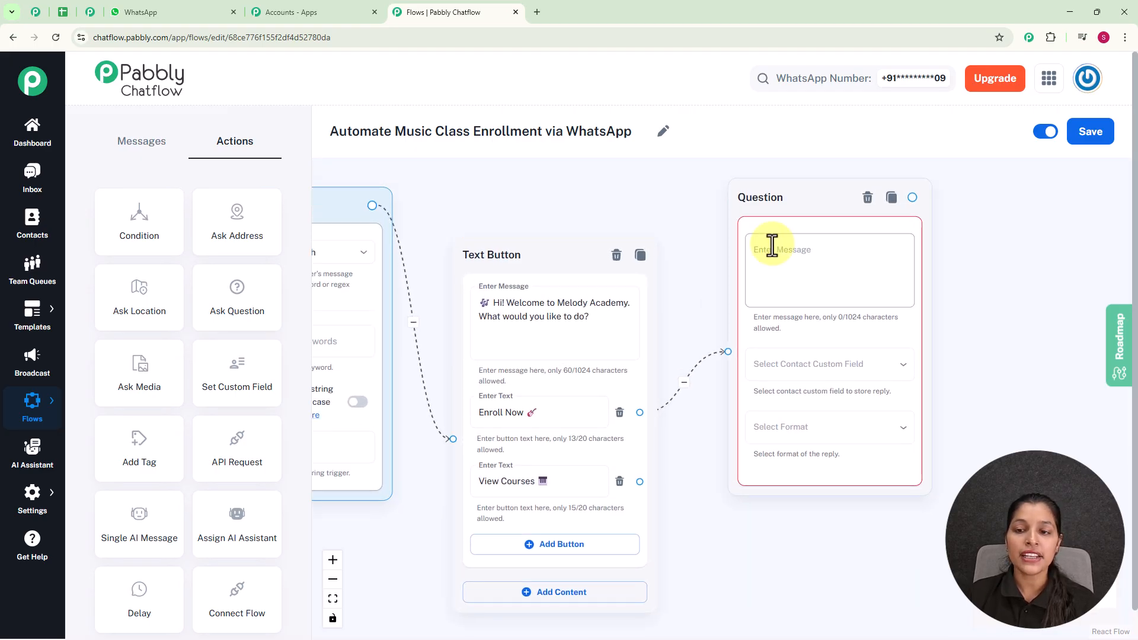
pyautogui.click(803, 260)
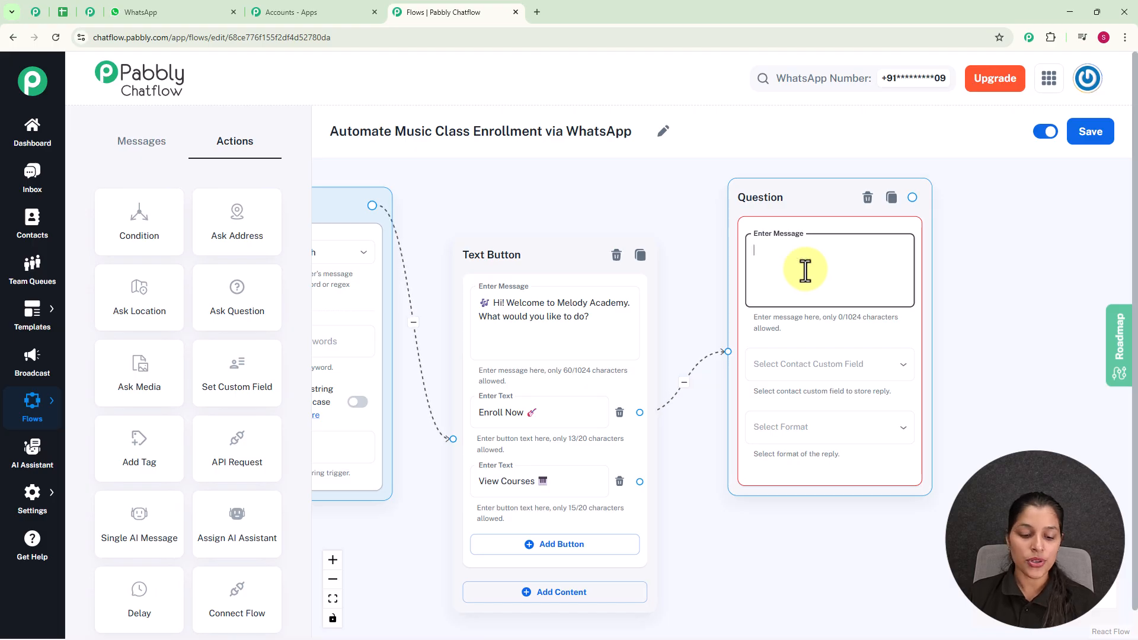
pyautogui.write('Which instrument would you like to learn? 🎸🎹🎻🎤')
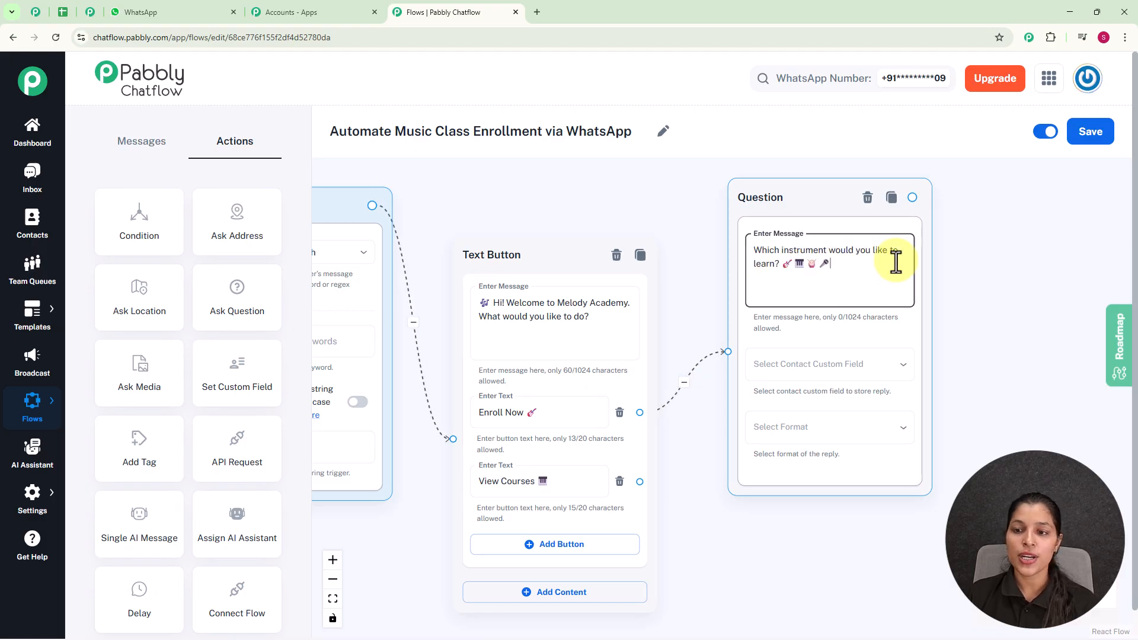
# - Examine the contact custom fields offered for the reply and how a field is added in the Contact Custom Fields settings, then return to the flow
pyautogui.click(839, 373)
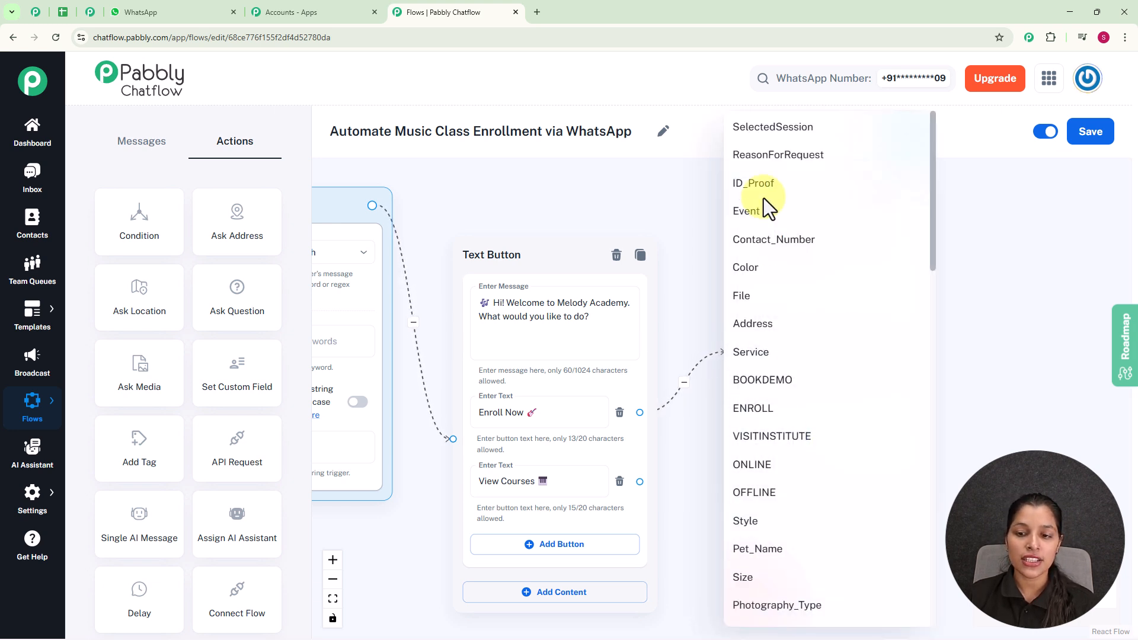
pyautogui.scroll(-6, 803, 347)
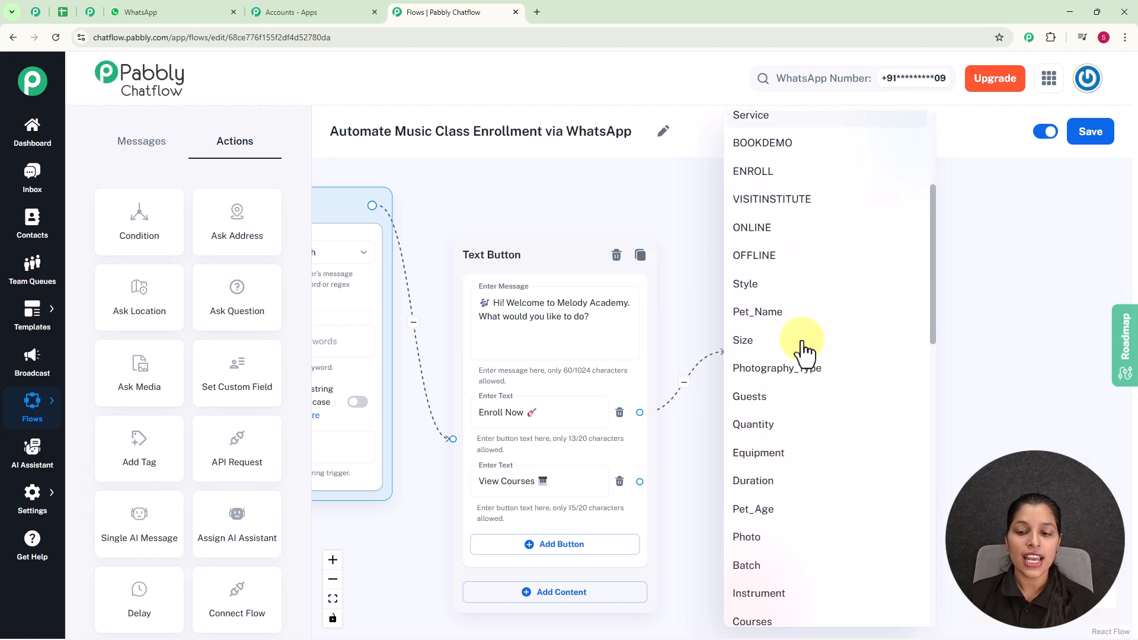
pyautogui.scroll(-2, 804, 353)
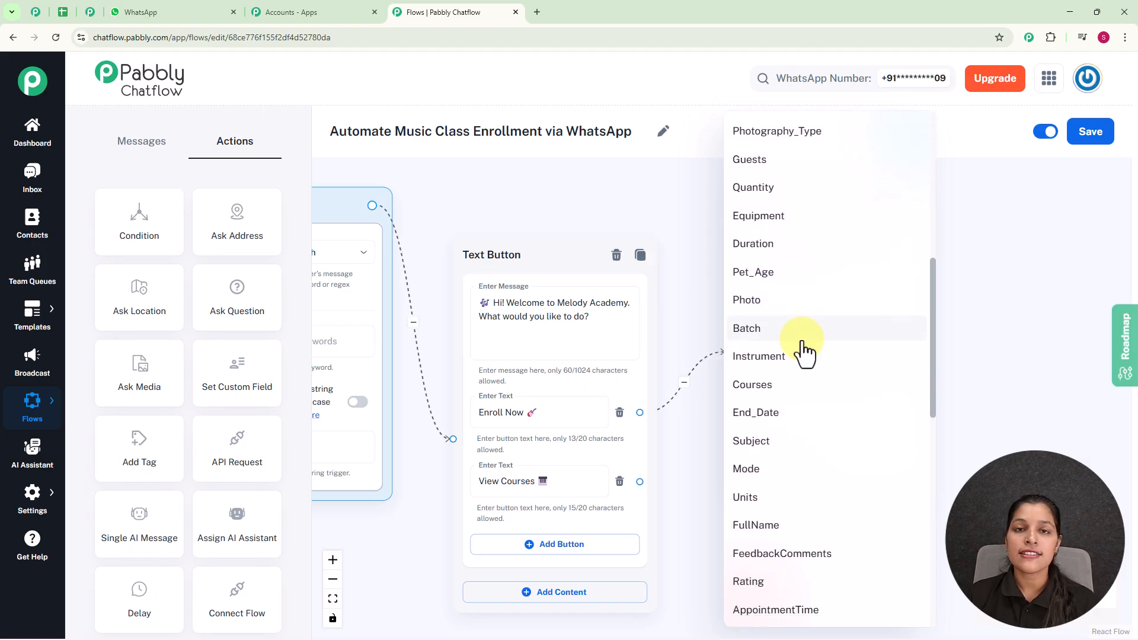
pyautogui.click(965, 355)
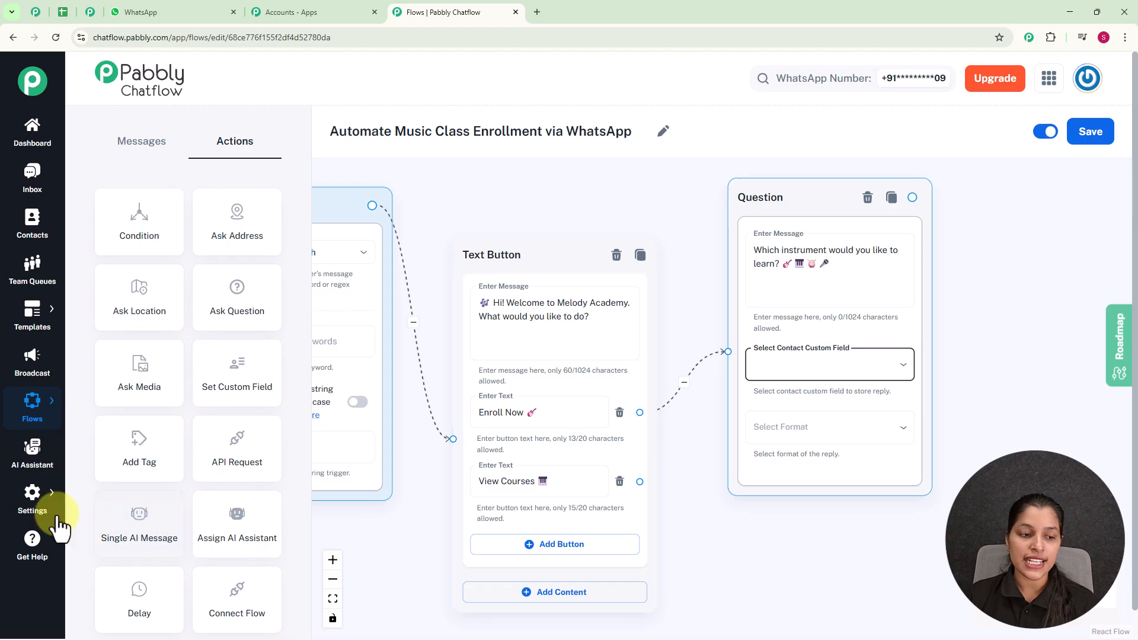
pyautogui.moveTo(70, 505)
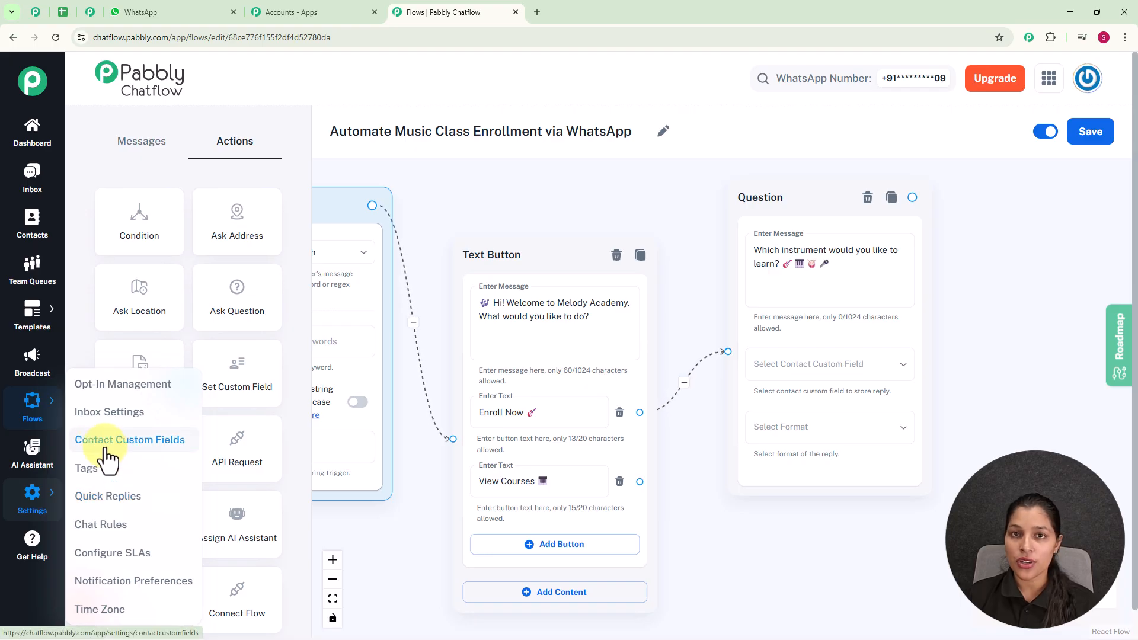
pyautogui.click(130, 440)
pyautogui.scroll(-7, 361, 270)
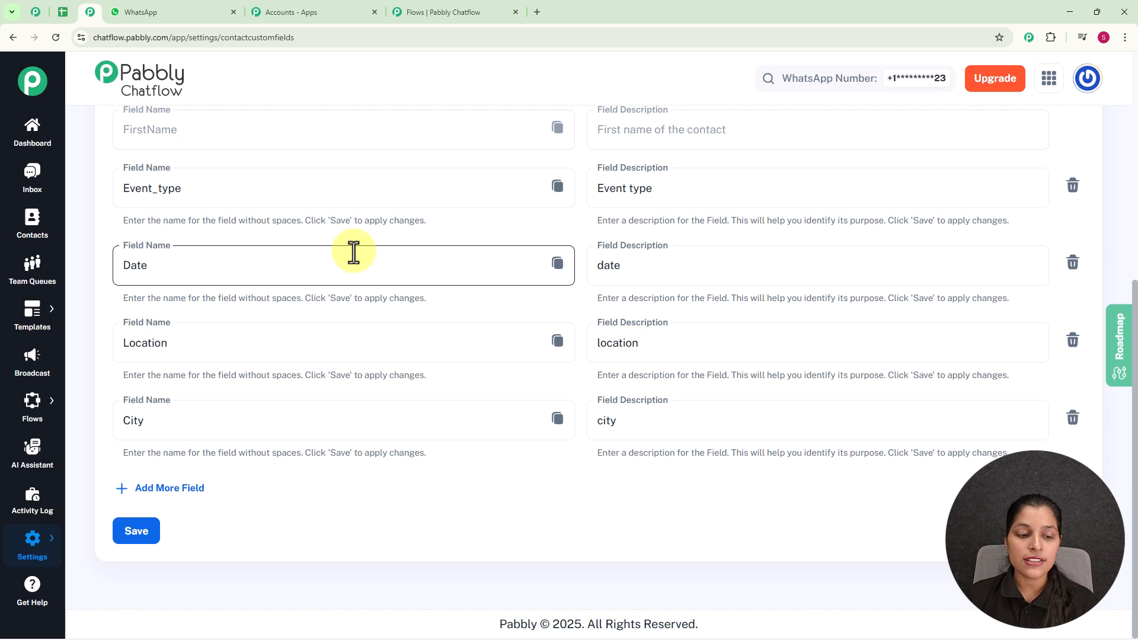
pyautogui.click(161, 490)
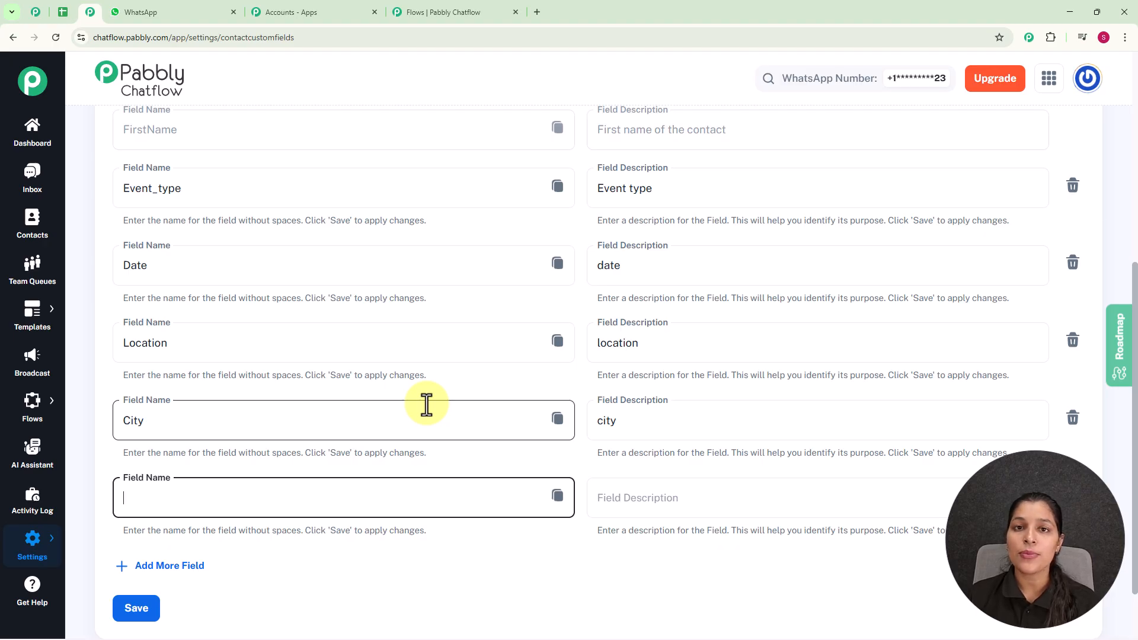
pyautogui.click(453, 13)
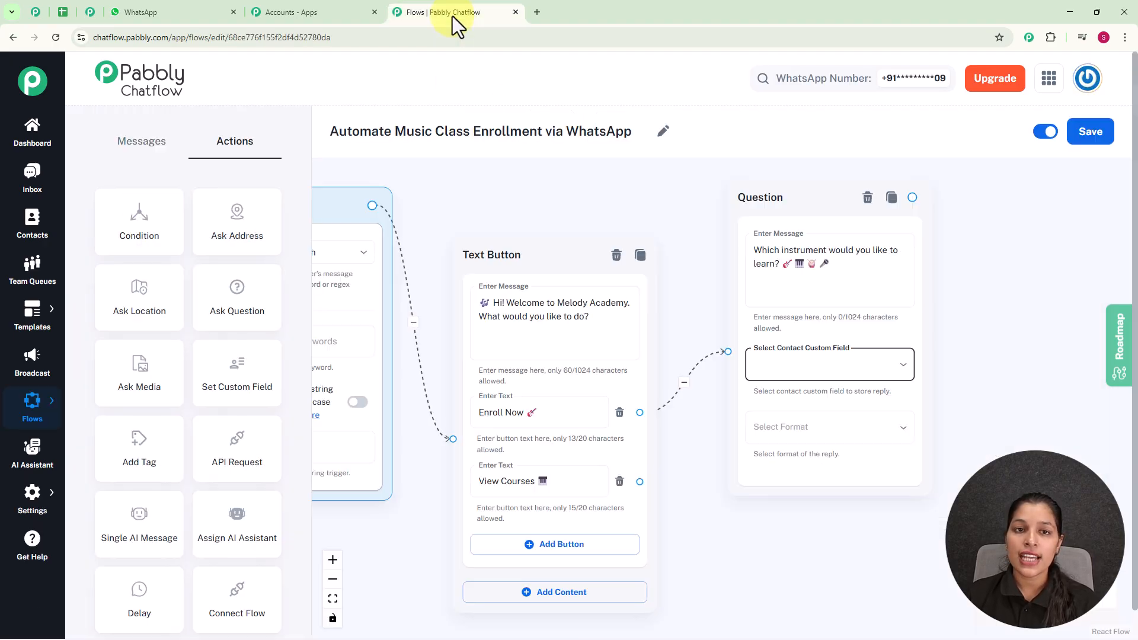
# - Store the instrument question's reply in the Instrument contact custom field and set the reply format to Any
pyautogui.click(841, 368)
pyautogui.scroll(-4, 842, 441)
pyautogui.scroll(-5, 840, 444)
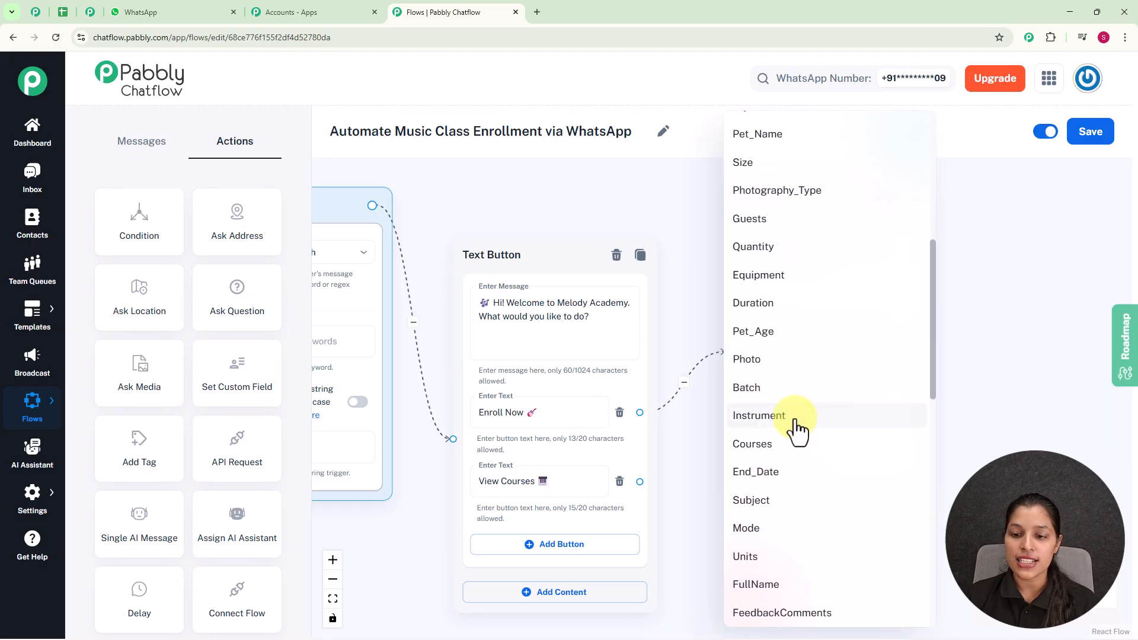
pyautogui.click(792, 416)
pyautogui.click(795, 428)
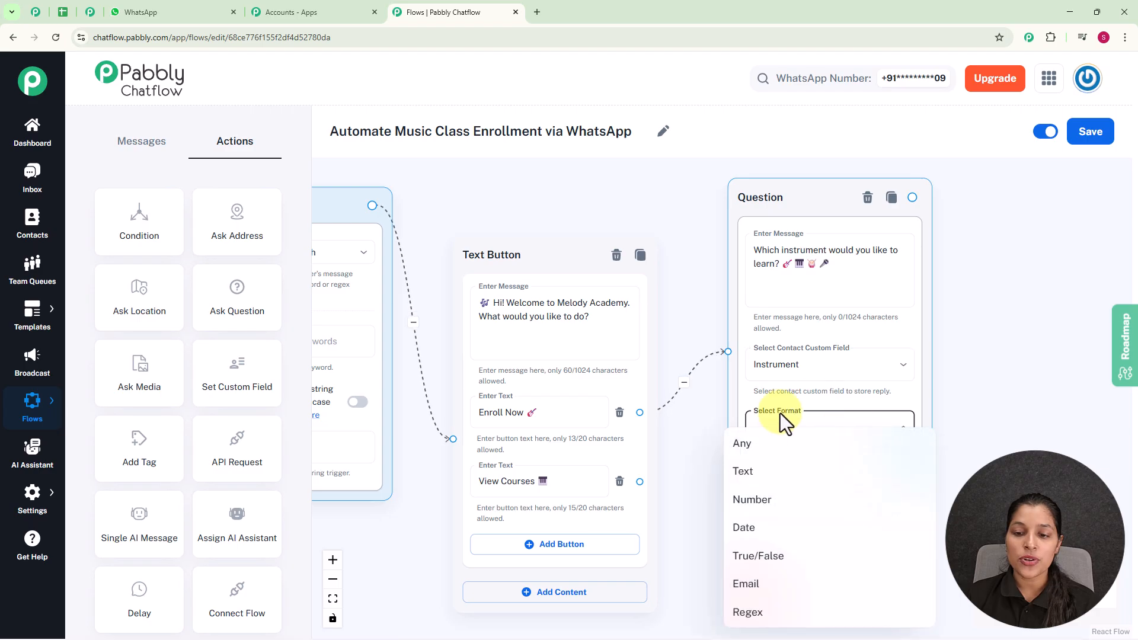
pyautogui.click(763, 451)
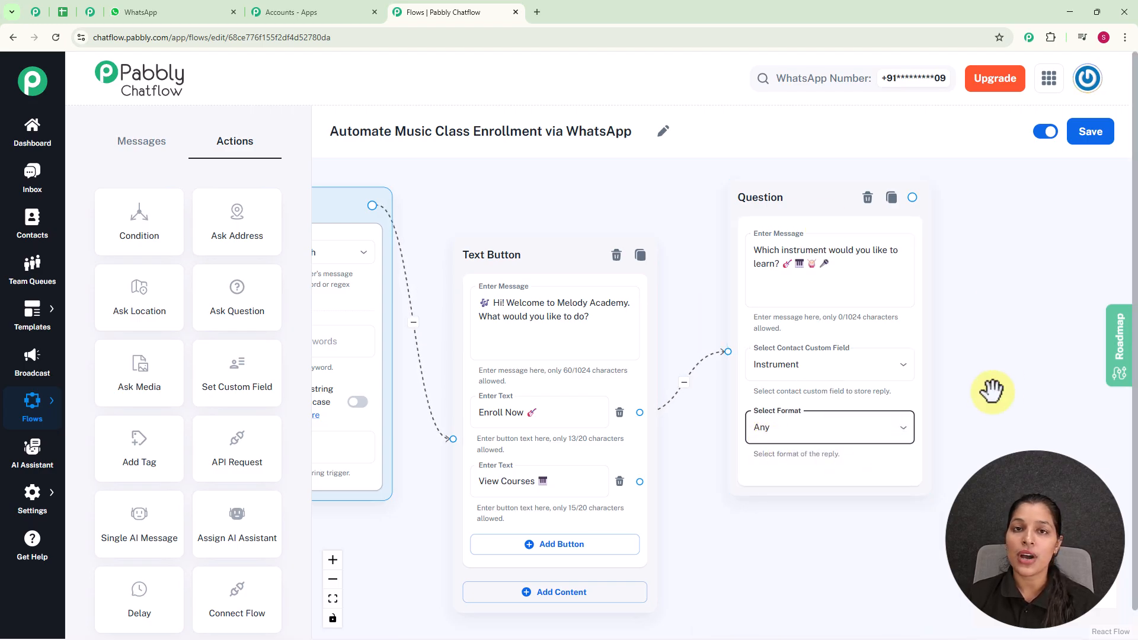
# - Check the batch and full name Question nodes and move the full name node level with the batch node
pyautogui.scroll(-1, 992, 391)
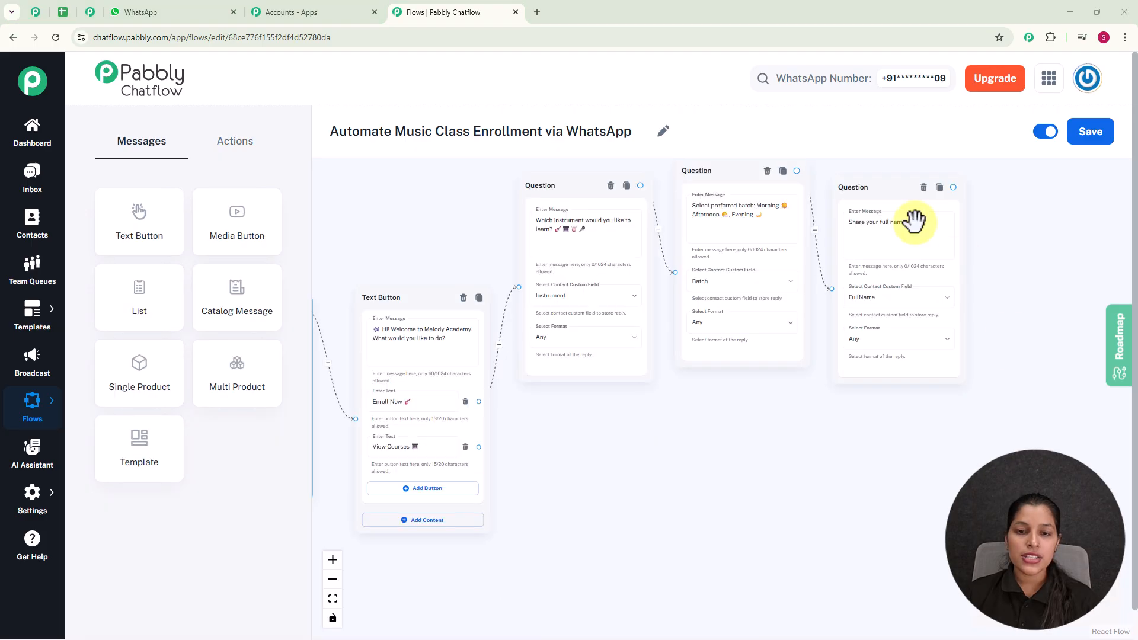
pyautogui.click(942, 324)
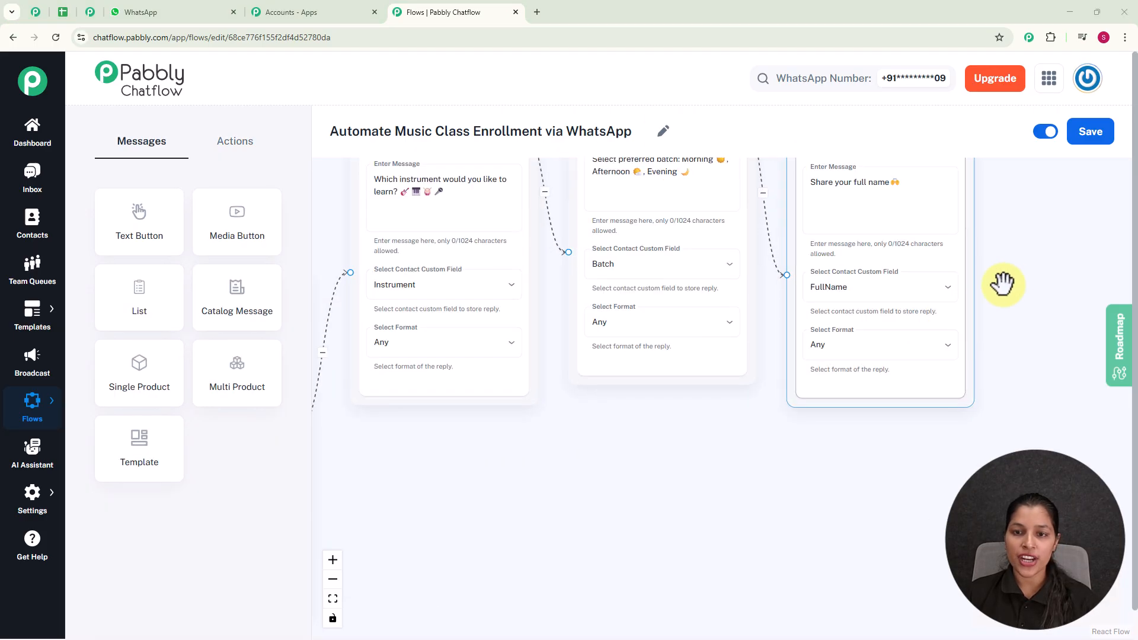
pyautogui.scroll(3, 1024, 317)
pyautogui.click(637, 388)
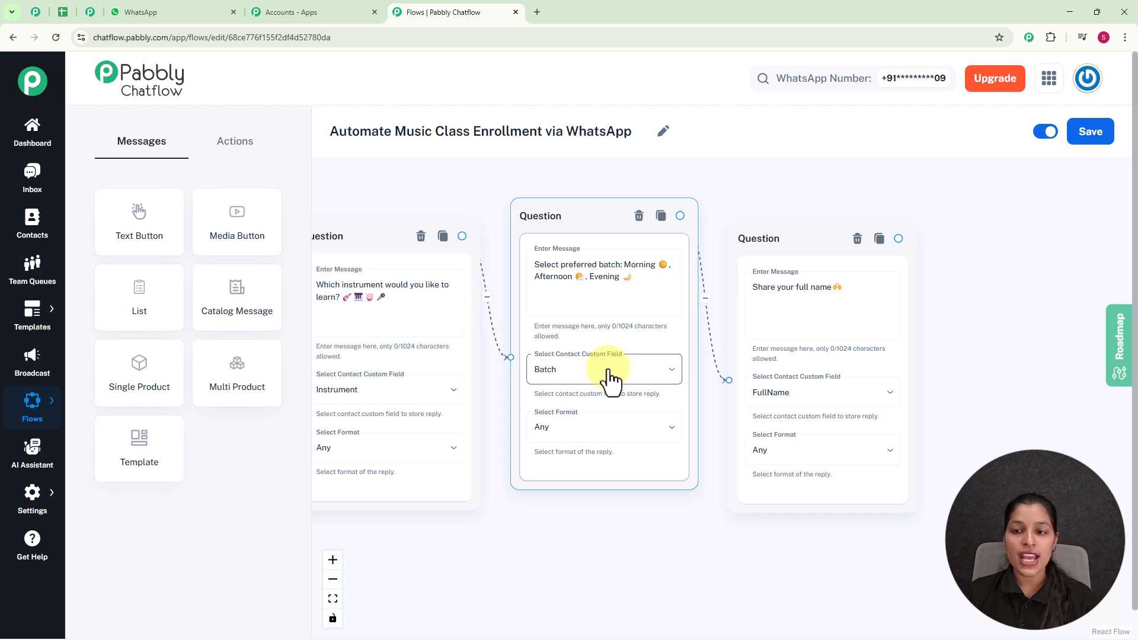
pyautogui.moveTo(762, 236); pyautogui.dragTo(775, 210)
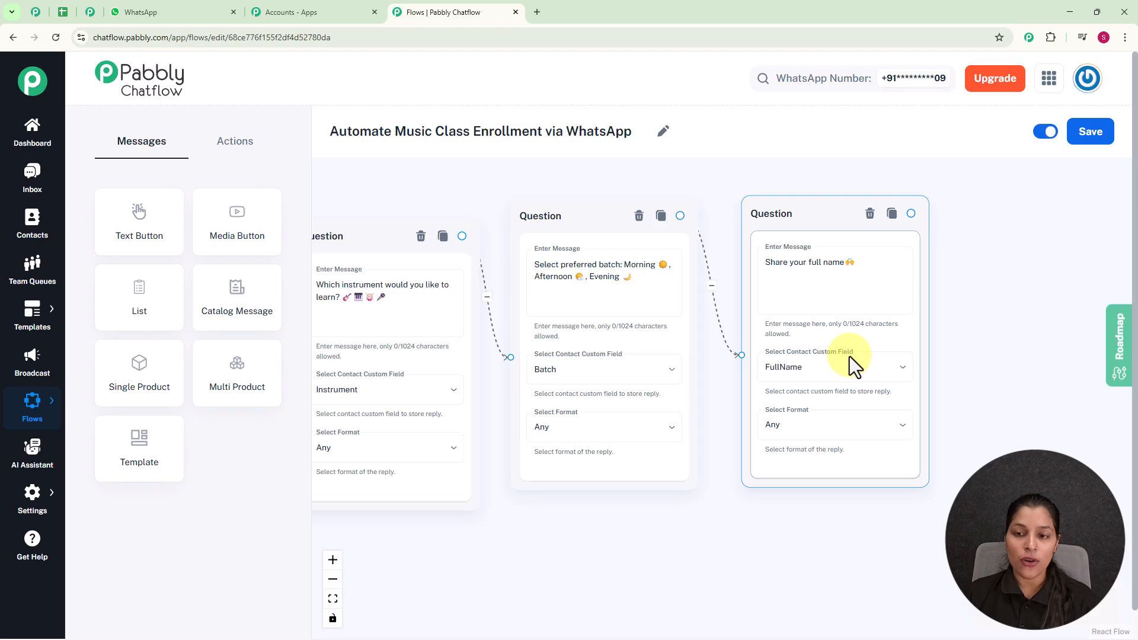
pyautogui.scroll(-2, 854, 366)
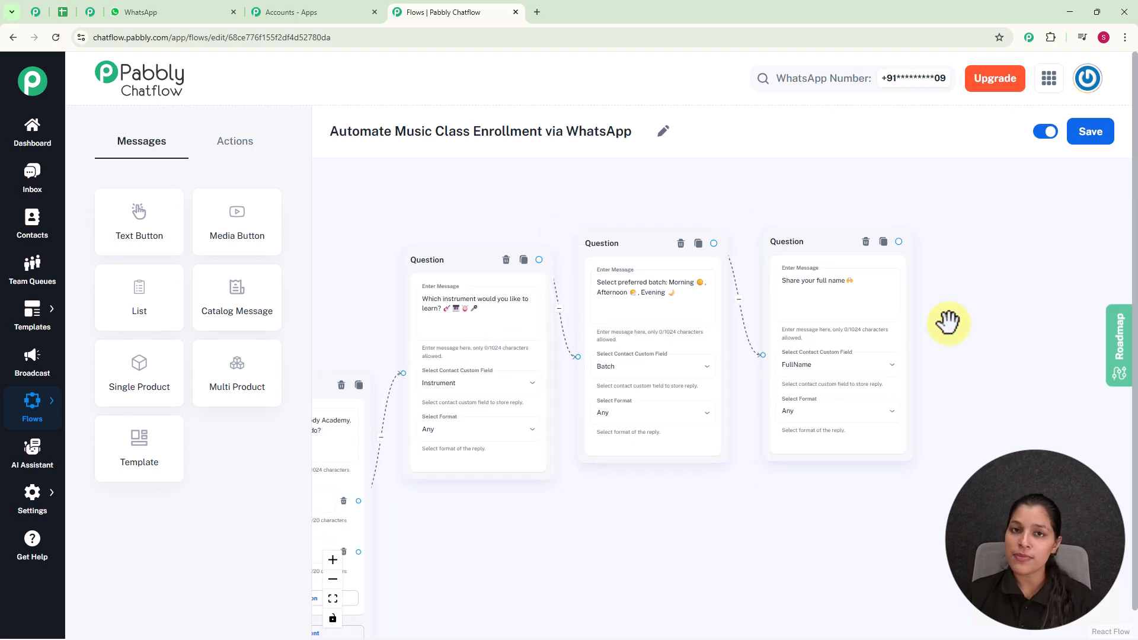
# - Connect the full name Question to a new Text Button node with the message "✅ You're successfully enrolled! We'll share class details soon 🎶✨"
pyautogui.moveTo(899, 241); pyautogui.dragTo(972, 308)
pyautogui.scroll(2, 1003, 332)
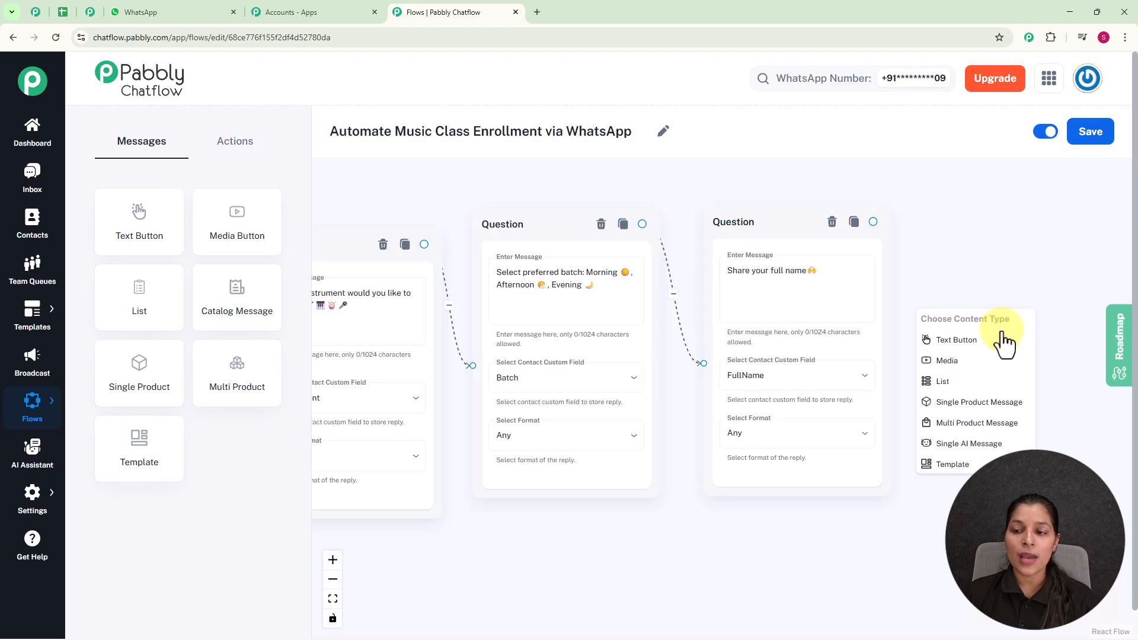
pyautogui.click(956, 340)
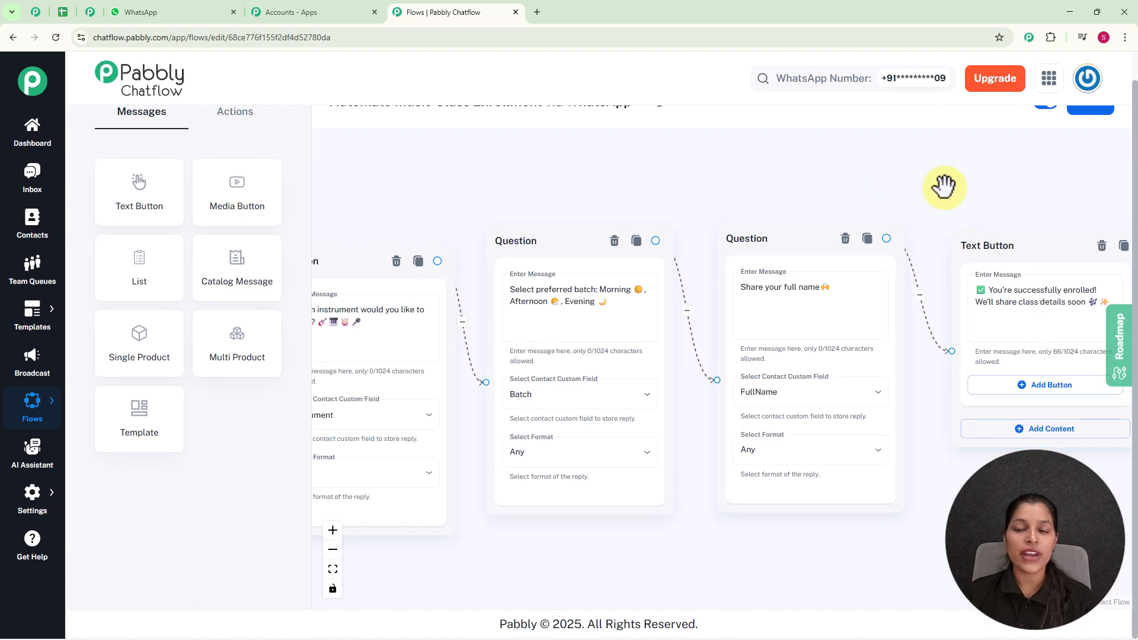
# - Connect the View Courses button to a new List node and place it beside the welcome message, below the instrument question
pyautogui.scroll(-3, 920, 188)
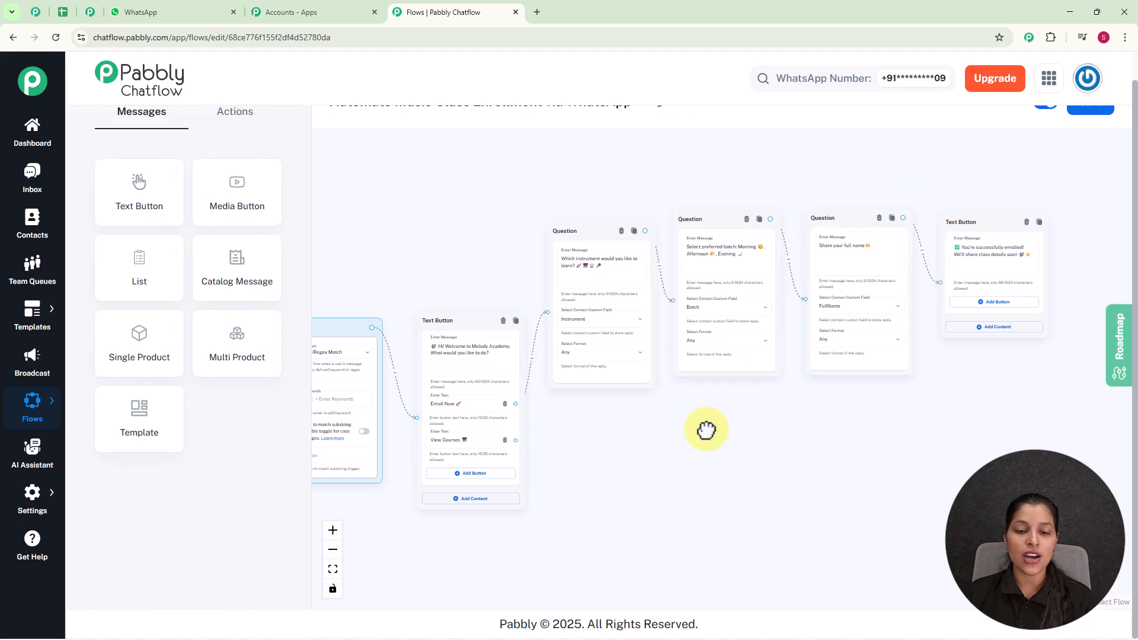
pyautogui.moveTo(701, 429); pyautogui.dragTo(755, 356)
pyautogui.scroll(3, 607, 383)
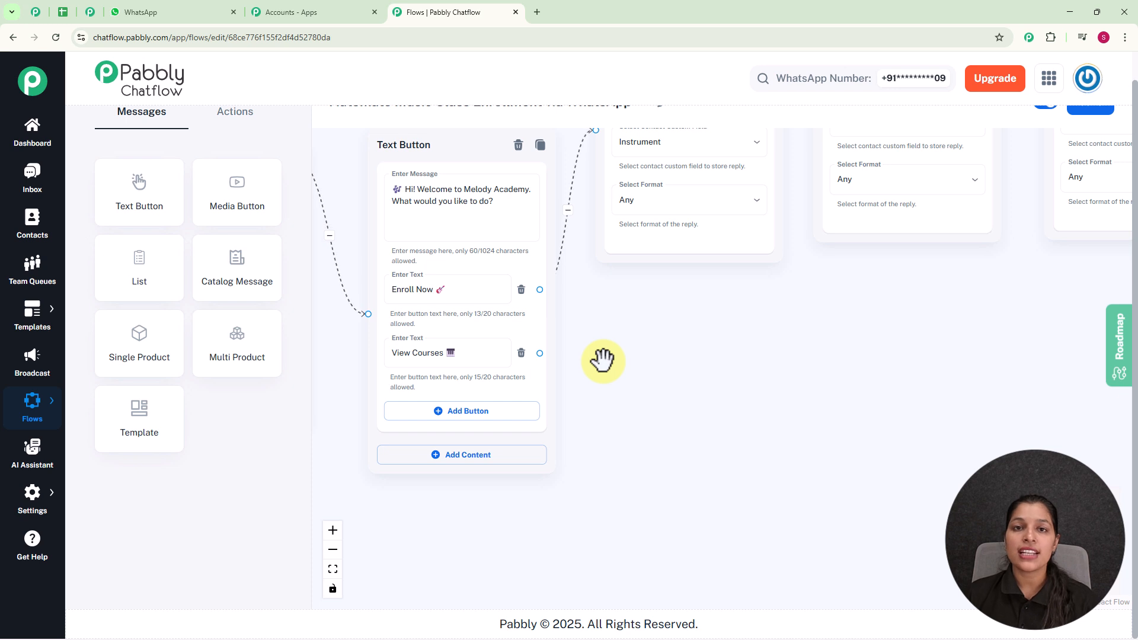
pyautogui.moveTo(539, 353); pyautogui.dragTo(688, 391)
pyautogui.scroll(2, 688, 391)
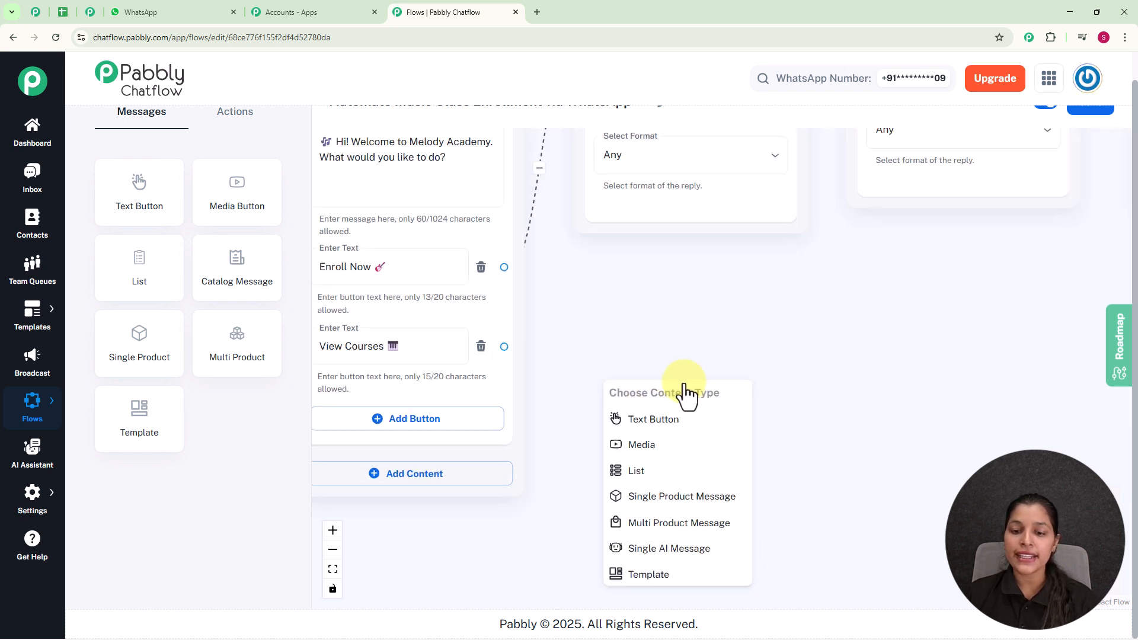
pyautogui.click(676, 472)
pyautogui.moveTo(681, 407); pyautogui.dragTo(661, 266)
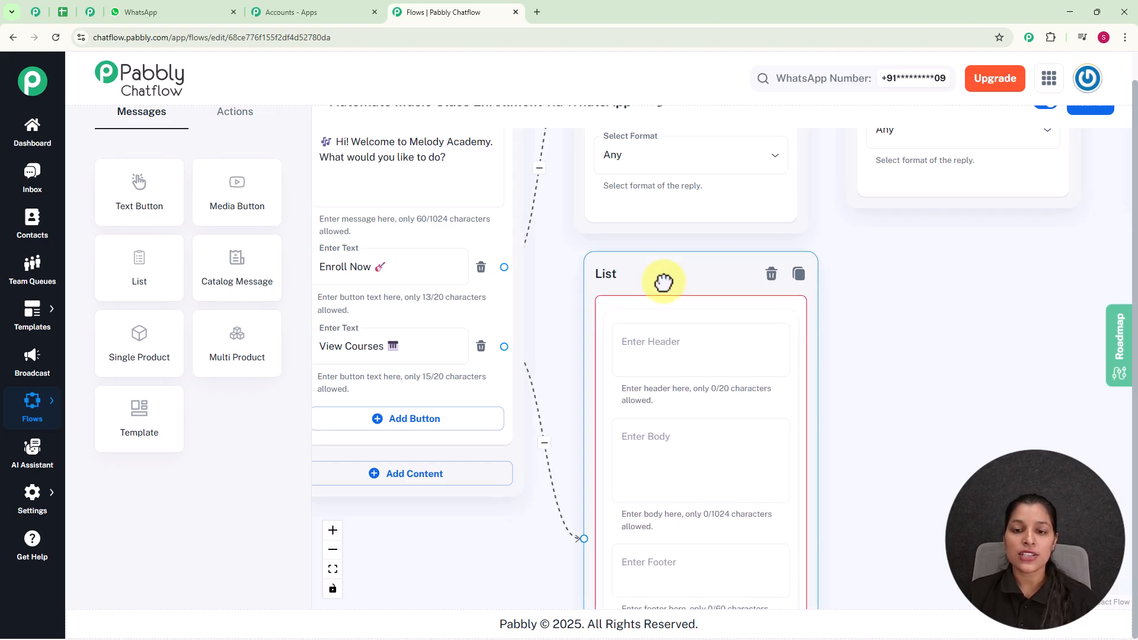
# - Set the List node's body text to "🎼 Discover Our Music Courses 🎼"
pyautogui.scroll(-5, 923, 362)
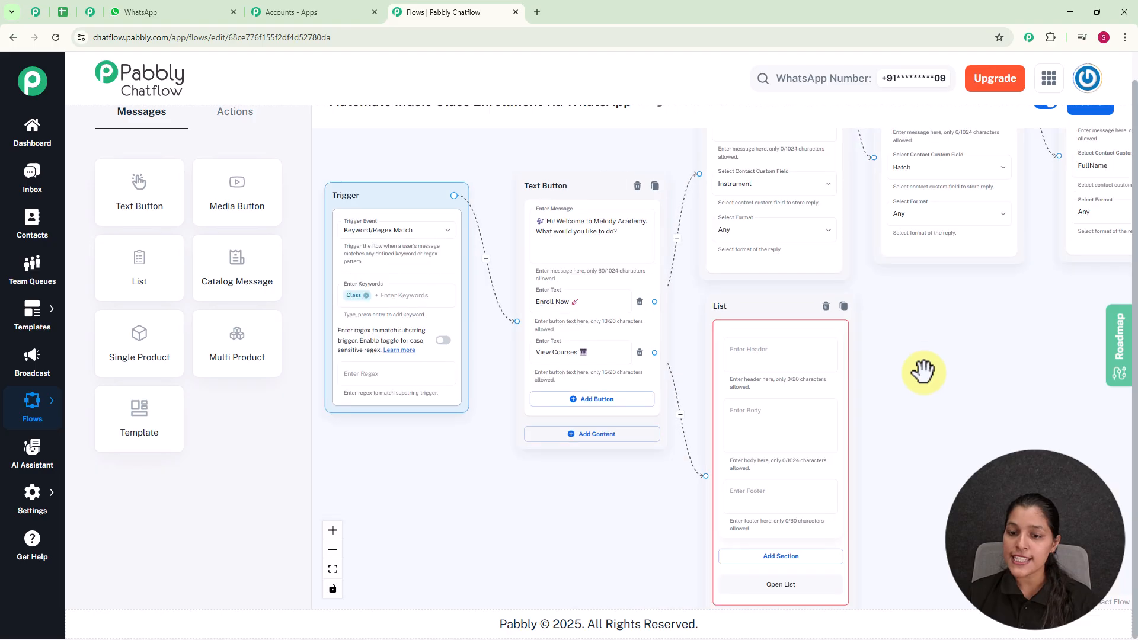
pyautogui.scroll(4, 787, 360)
pyautogui.scroll(2, 785, 362)
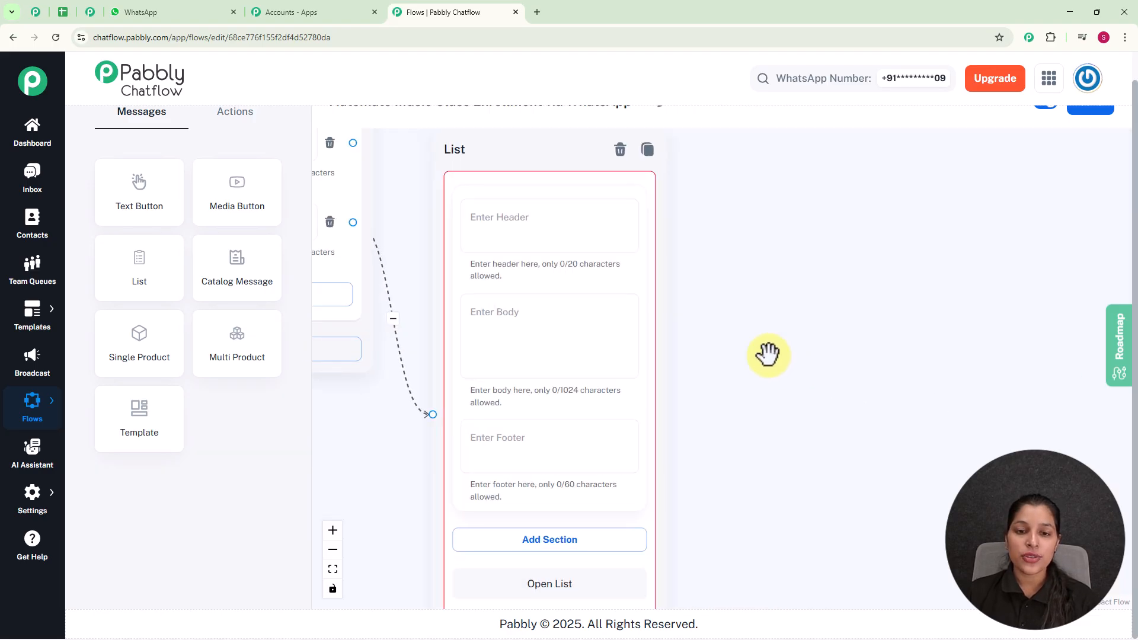
pyautogui.moveTo(768, 354); pyautogui.dragTo(834, 381)
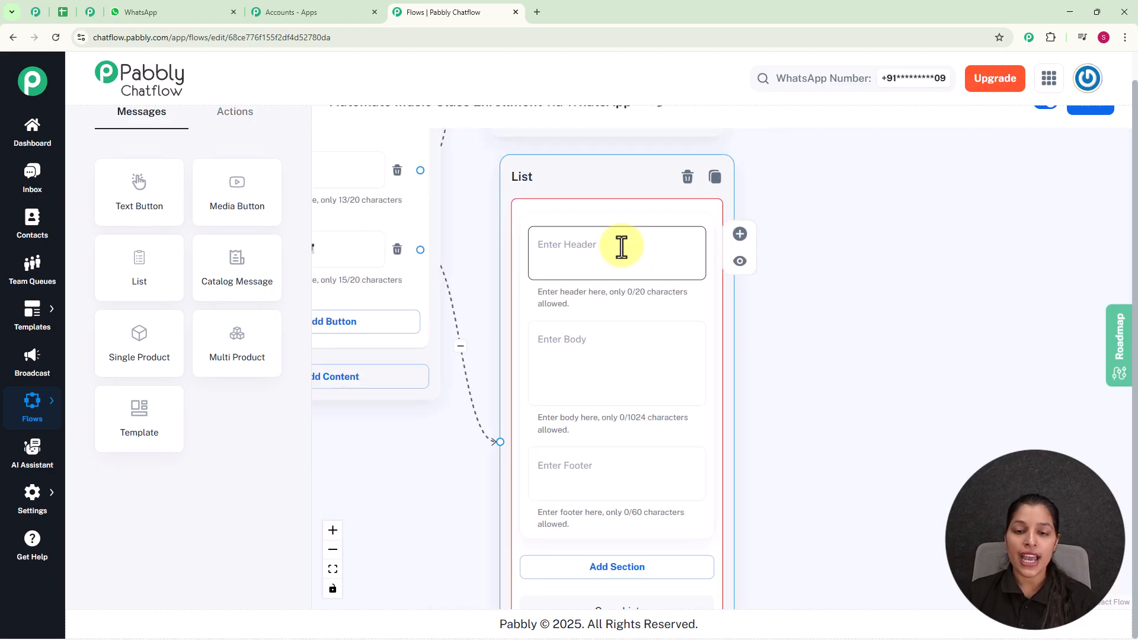
pyautogui.click(621, 366)
pyautogui.write('🎼 Discover Our Music Courses 🎼')
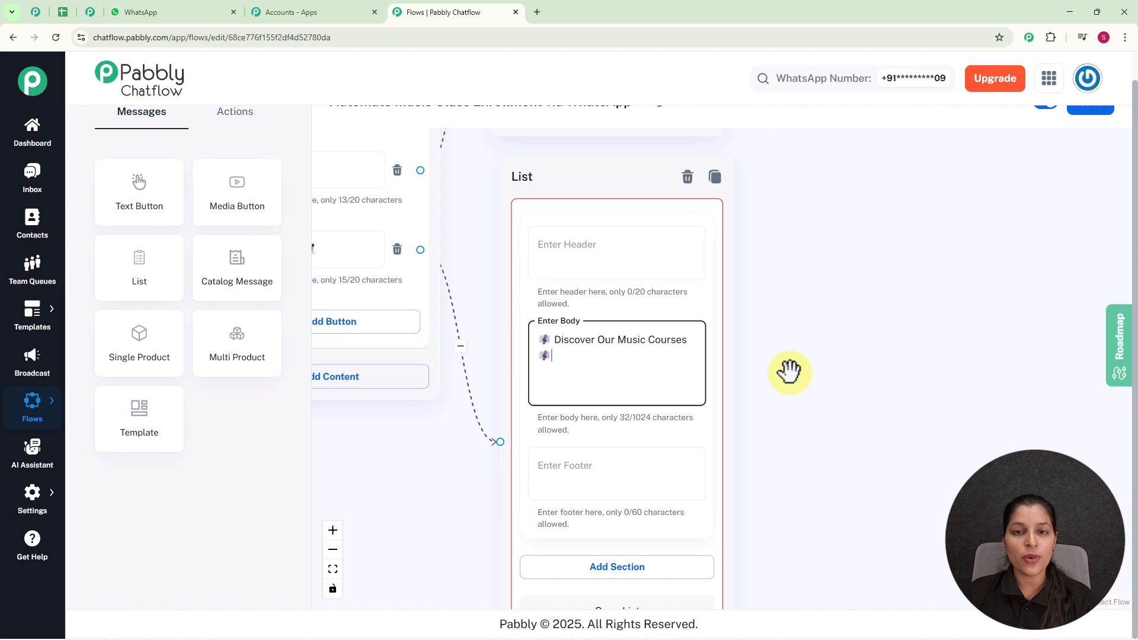
# - Add a section to the List node and title it "Courses"
pyautogui.scroll(-2, 789, 372)
pyautogui.moveTo(791, 372); pyautogui.dragTo(693, 268)
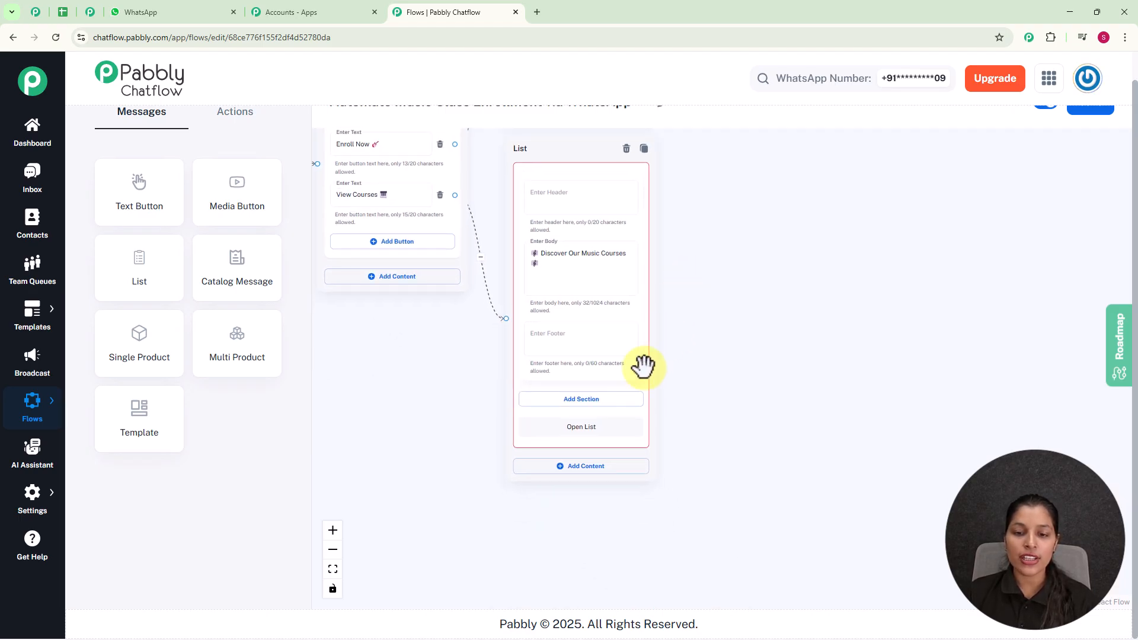
pyautogui.click(605, 398)
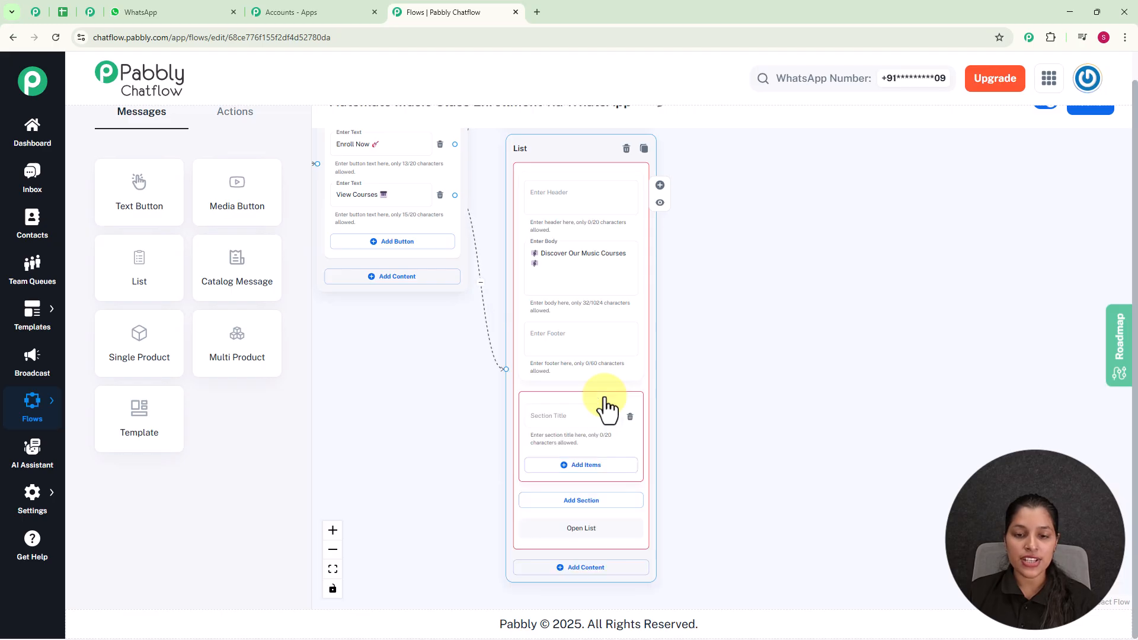
pyautogui.scroll(1, 569, 415)
pyautogui.click(569, 415)
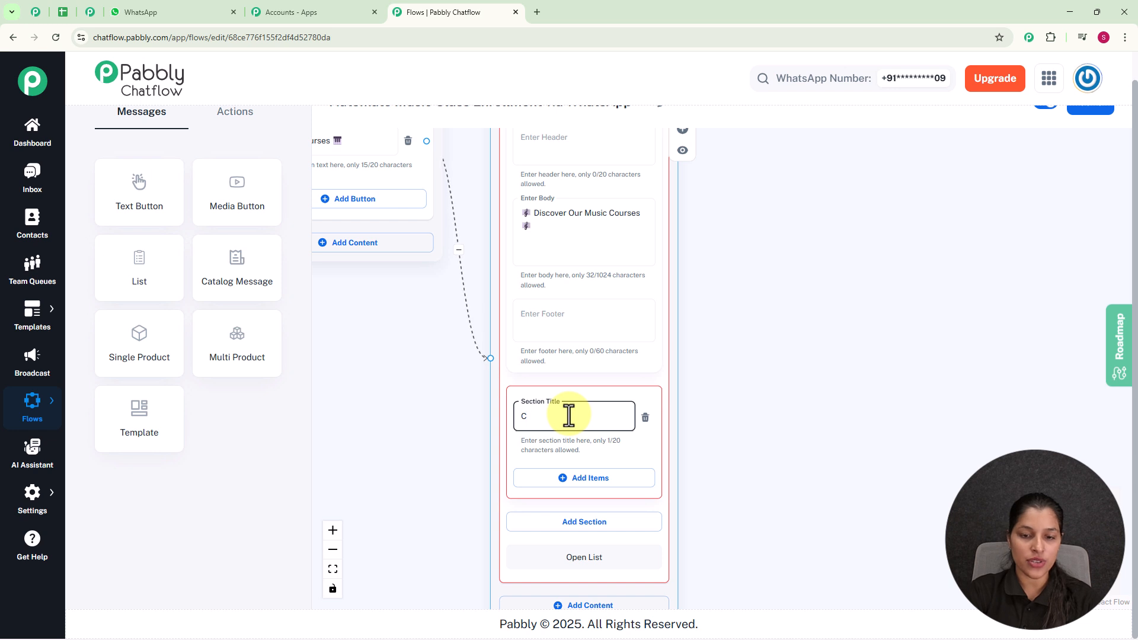
pyautogui.moveTo(755, 399); pyautogui.dragTo(713, 270)
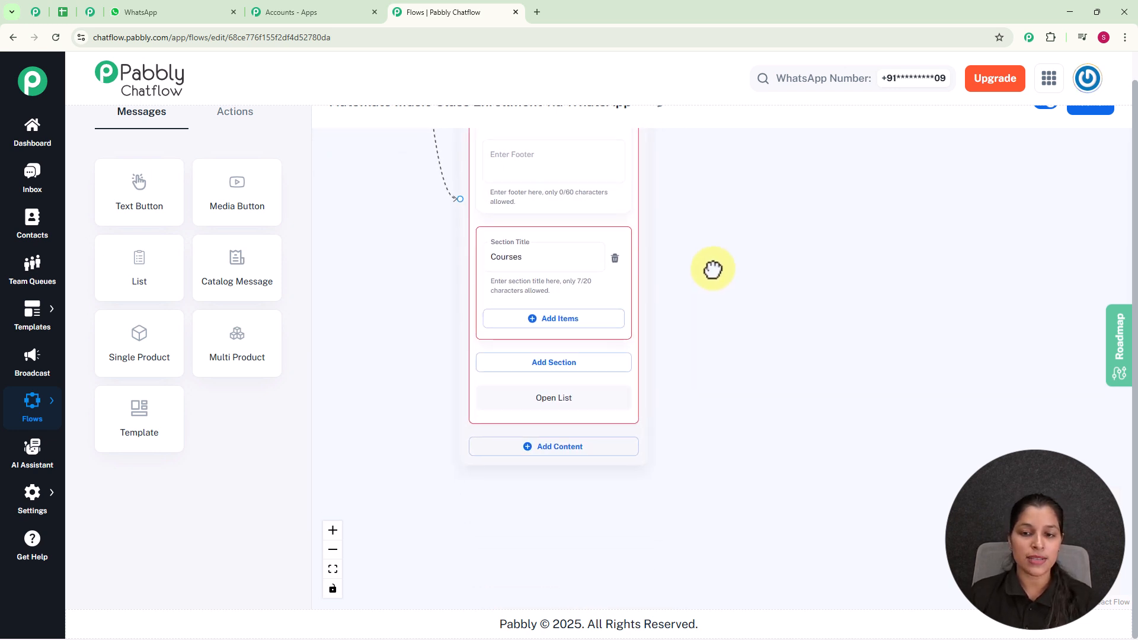
# - Add three items to the Courses section, titled "🎸 Guitar Course", "🎹 Piano Course" and "🎤 Vocal Training"
pyautogui.click(527, 320)
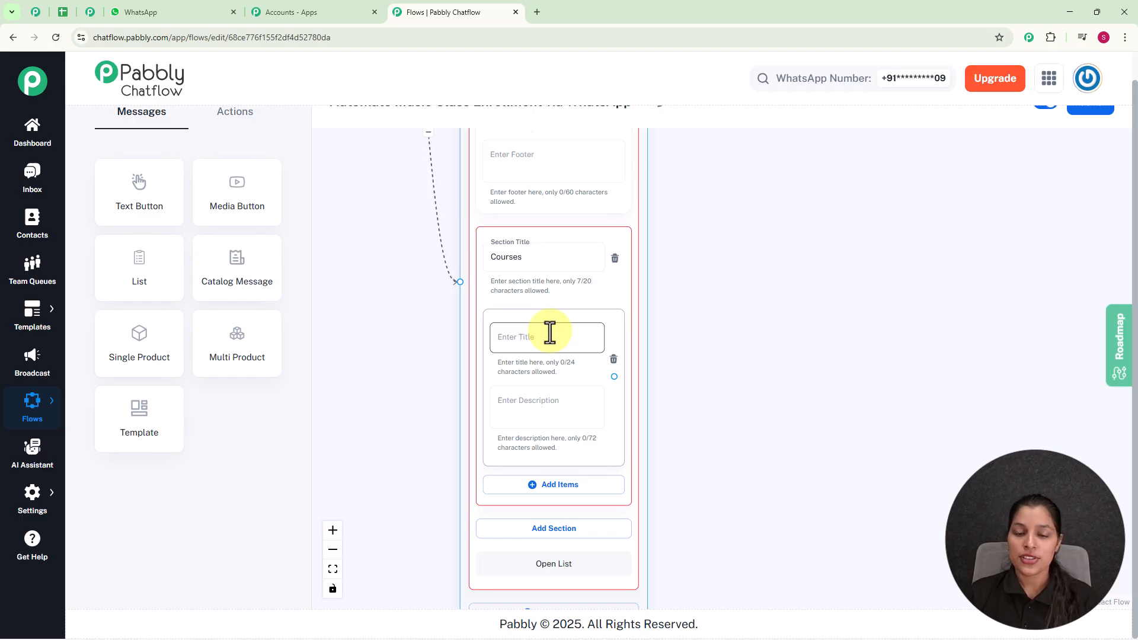
pyautogui.scroll(2, 550, 333)
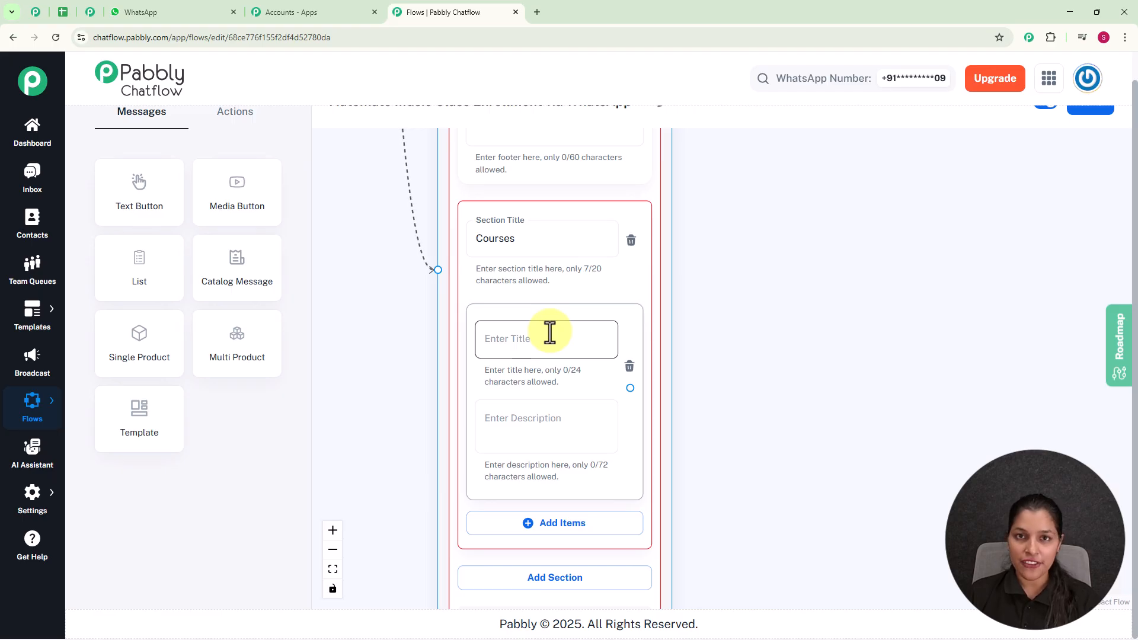
pyautogui.click(551, 333)
pyautogui.write('🎸 Guitar Course')
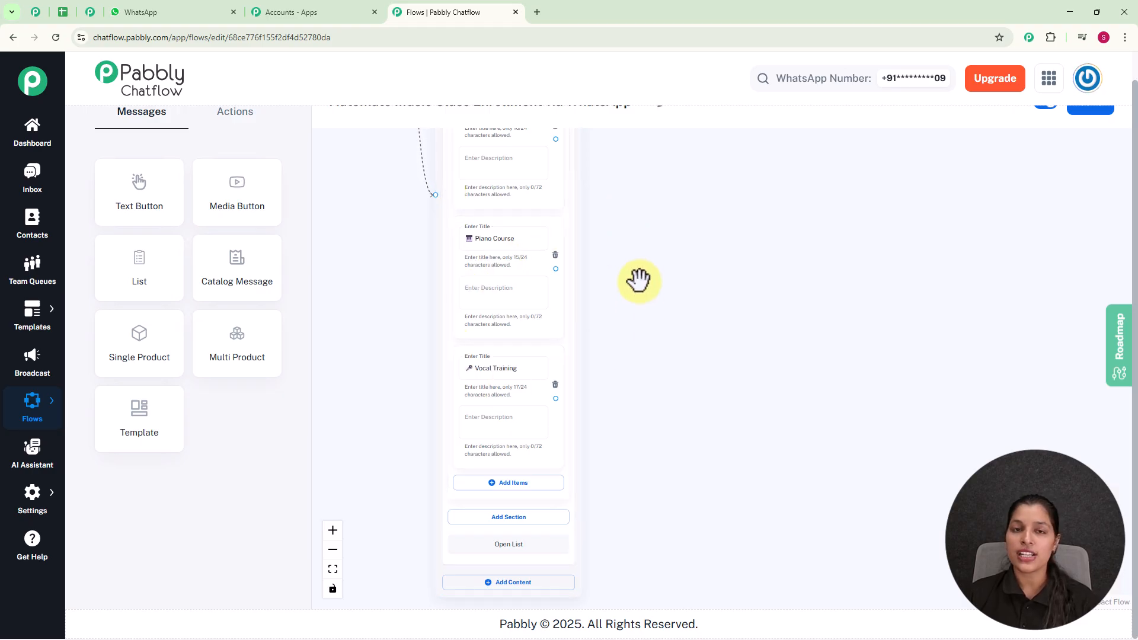
pyautogui.moveTo(648, 251); pyautogui.dragTo(648, 356)
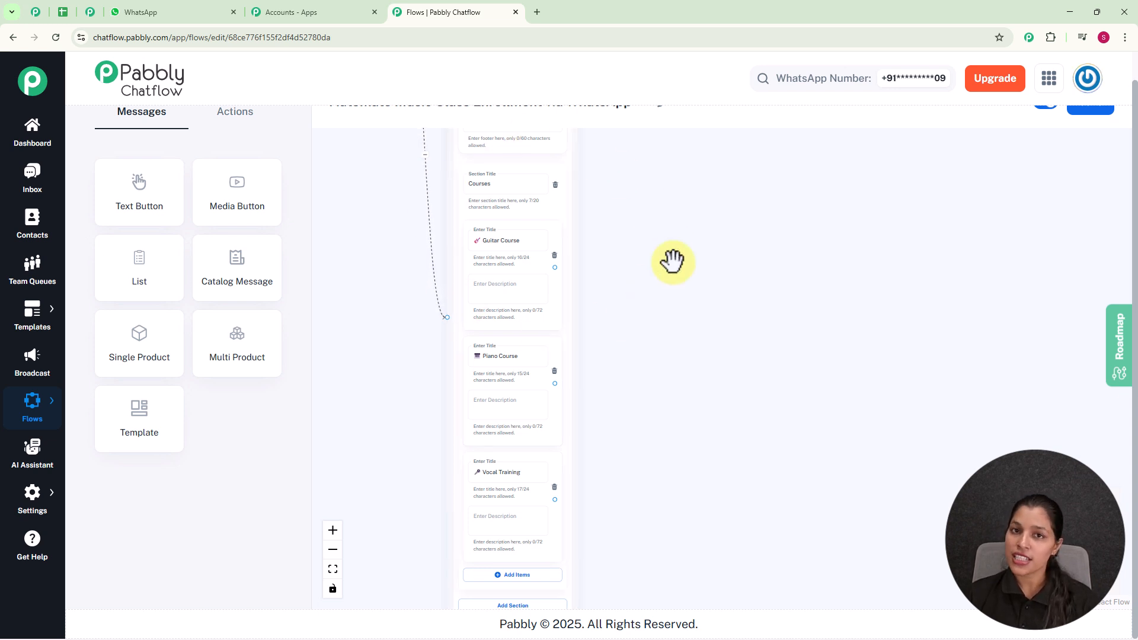
# - Connect the Guitar Course item to a new Text Button node describing chords, strumming and solos, with fees of ₹2,500/month
pyautogui.scroll(3, 673, 261)
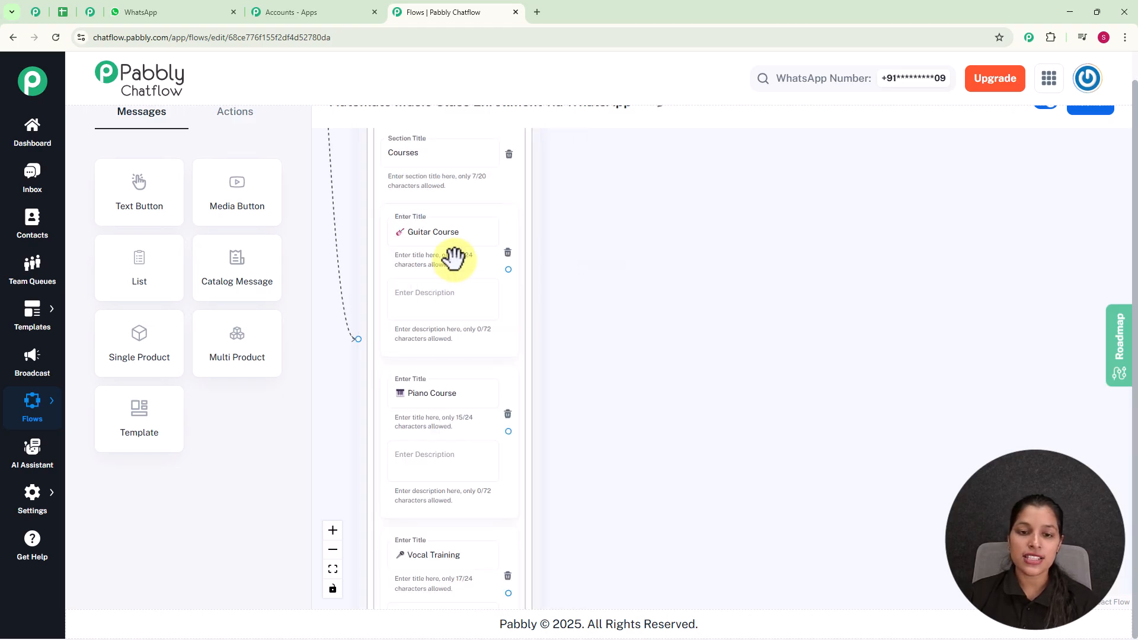
pyautogui.moveTo(508, 269); pyautogui.dragTo(676, 218)
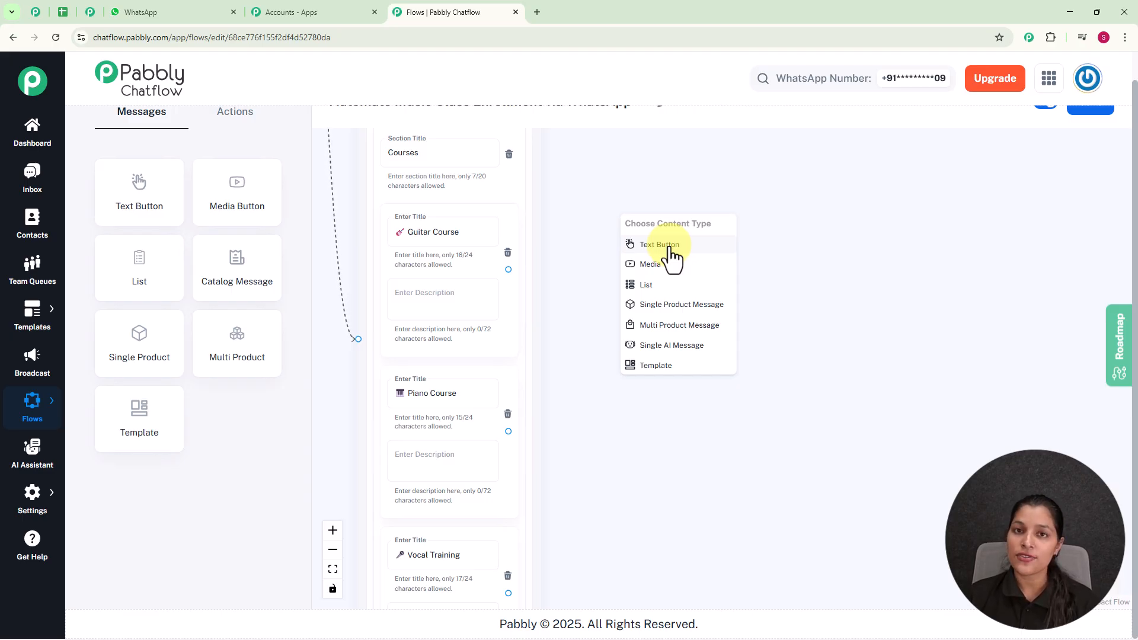
pyautogui.click(672, 249)
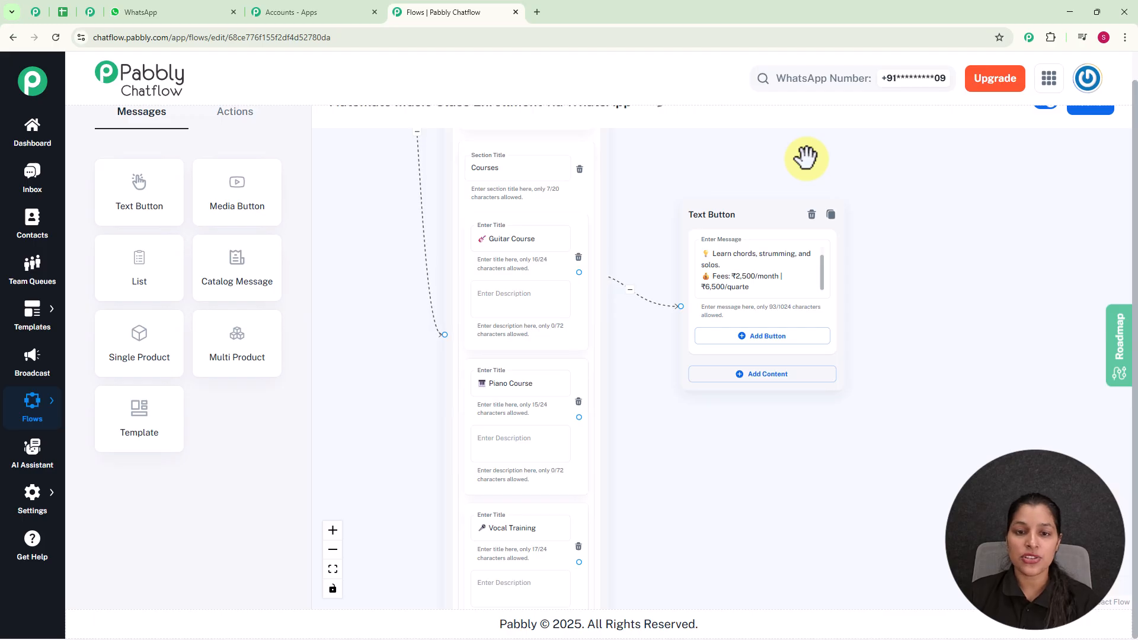
# - Connect the Piano Course and Vocal Training items to Text Button nodes giving their course details, with fees of ₹3,000/month and ₹2,800/month
pyautogui.click(542, 391)
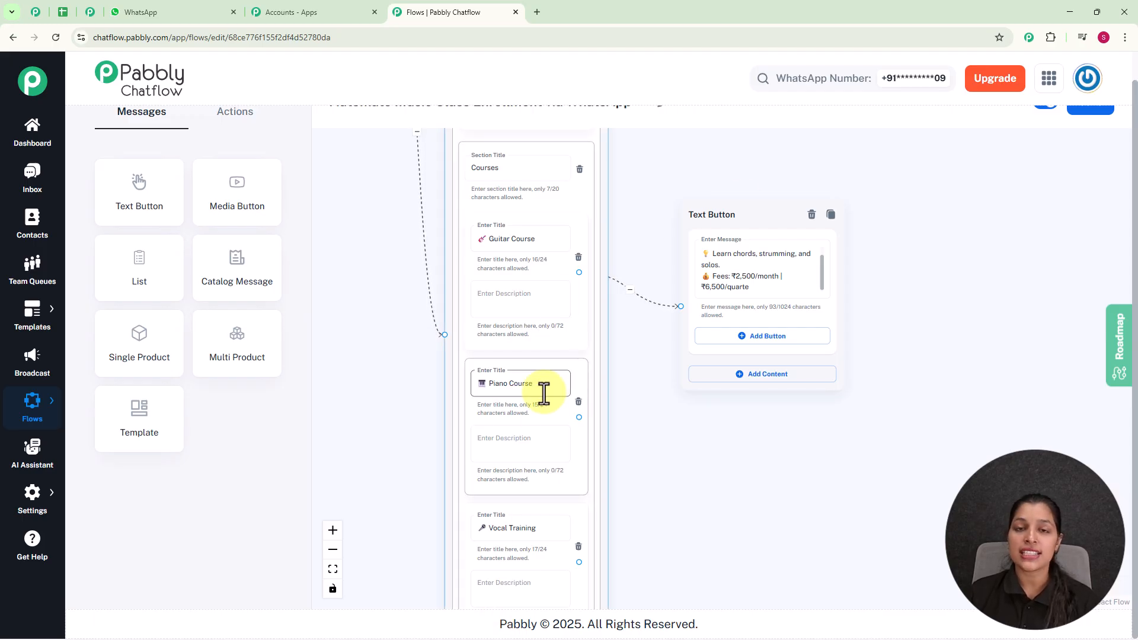
pyautogui.scroll(-2, 666, 406)
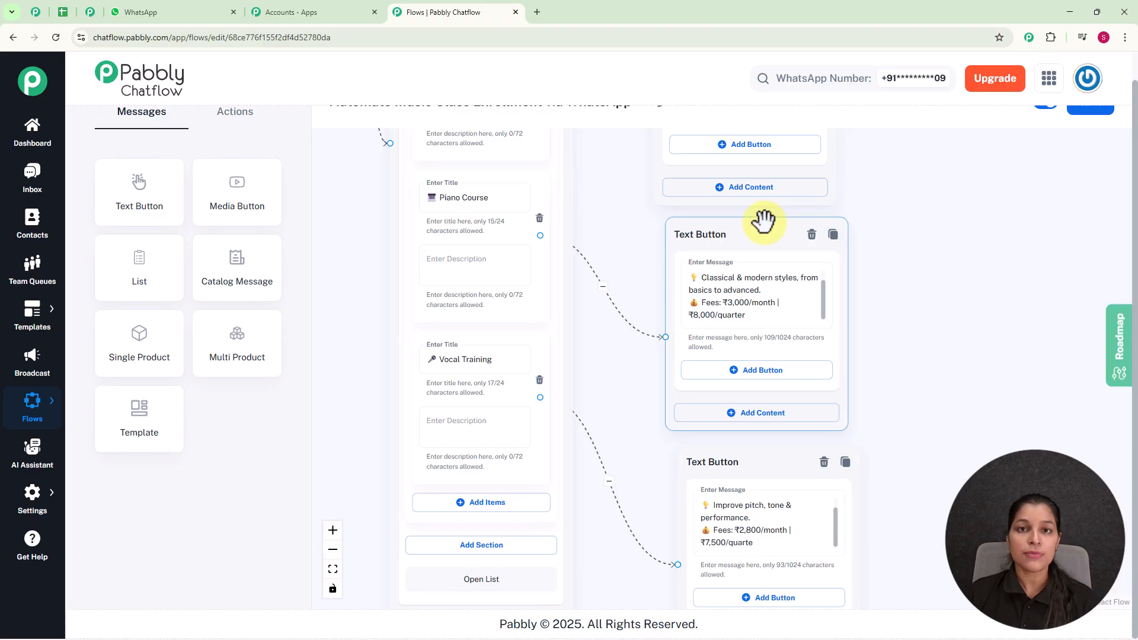
pyautogui.scroll(-1, 931, 415)
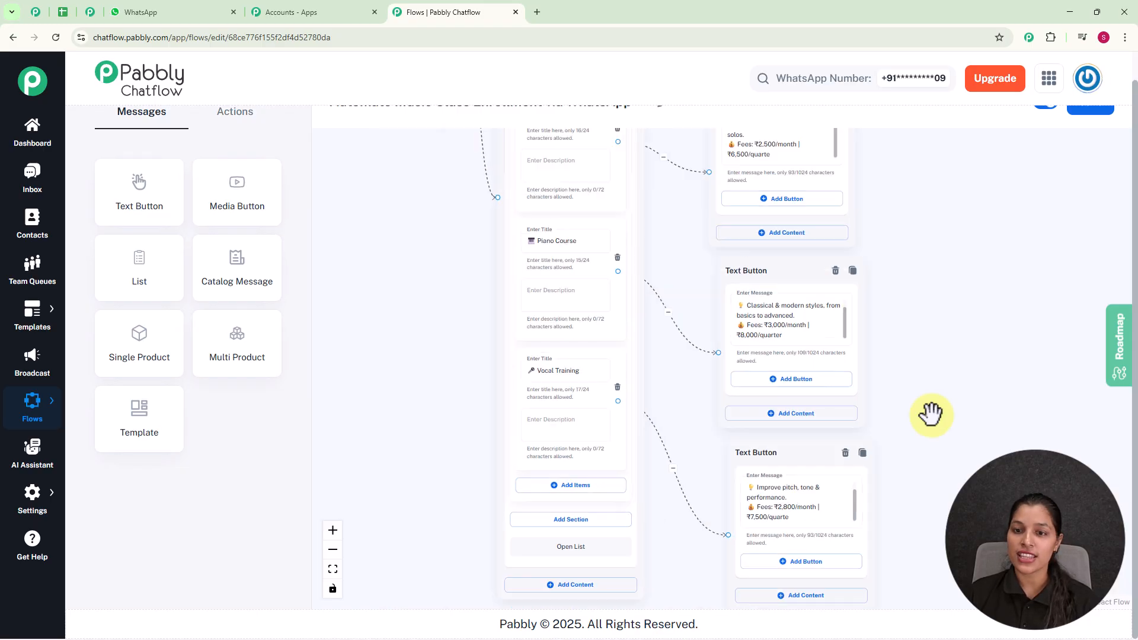
# - Bring the whole enrollment flow into view and save it
pyautogui.scroll(-5, 931, 415)
pyautogui.moveTo(877, 287); pyautogui.dragTo(774, 389)
pyautogui.scroll(1, 917, 110)
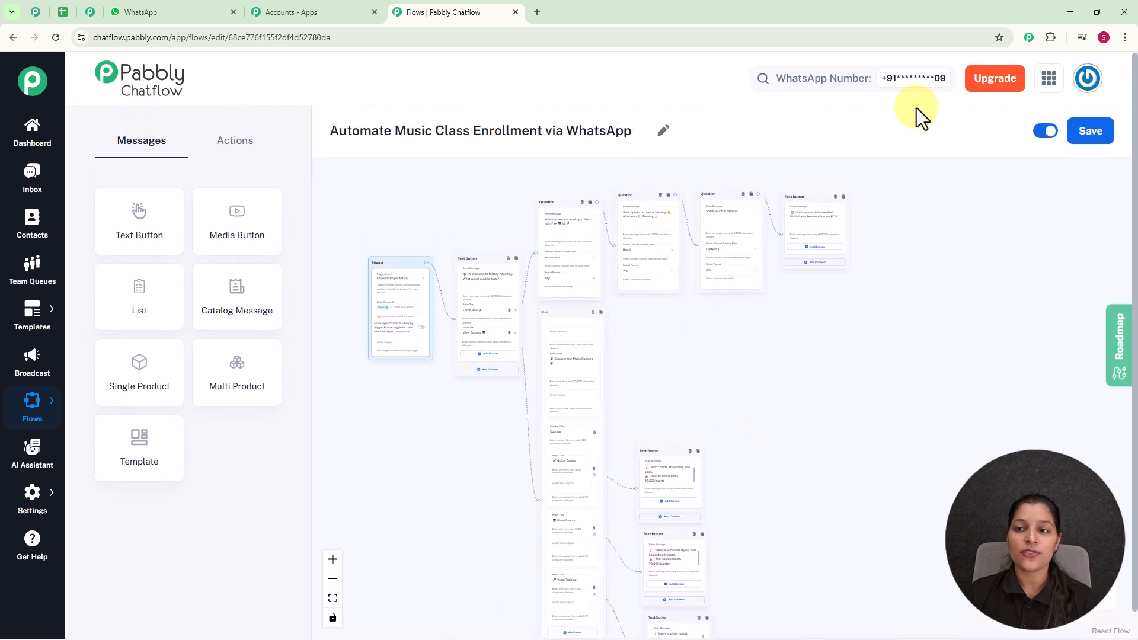
pyautogui.click(1097, 133)
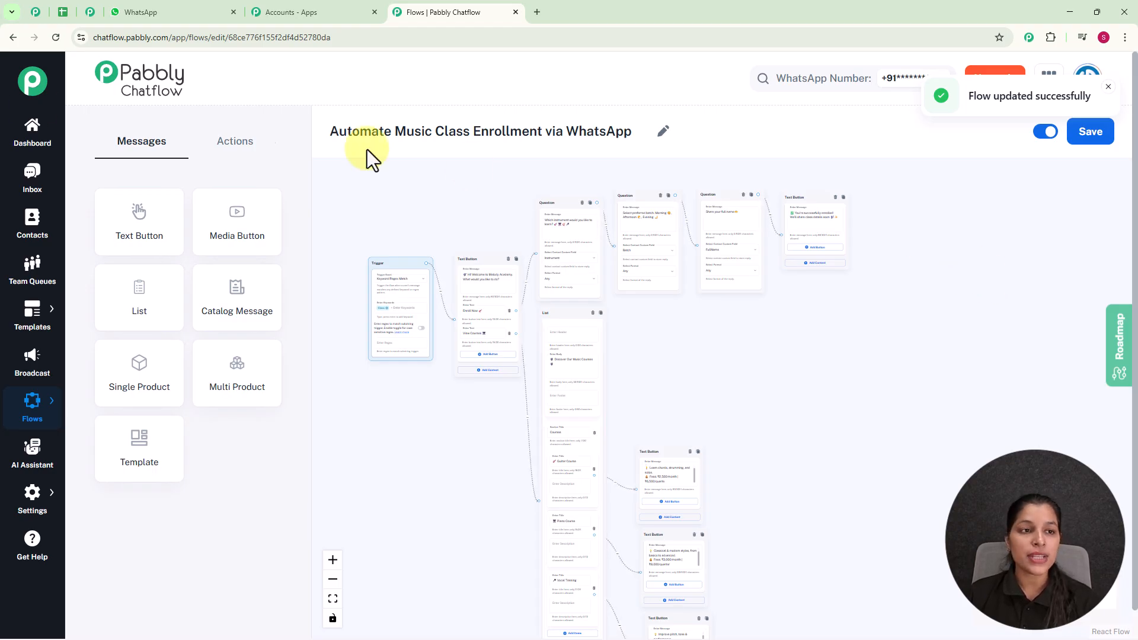
# - Open the most recent conversation in the Inbox and examine the chatbot's welcome message, enrollment questions and the contact's replies
pyautogui.click(26, 186)
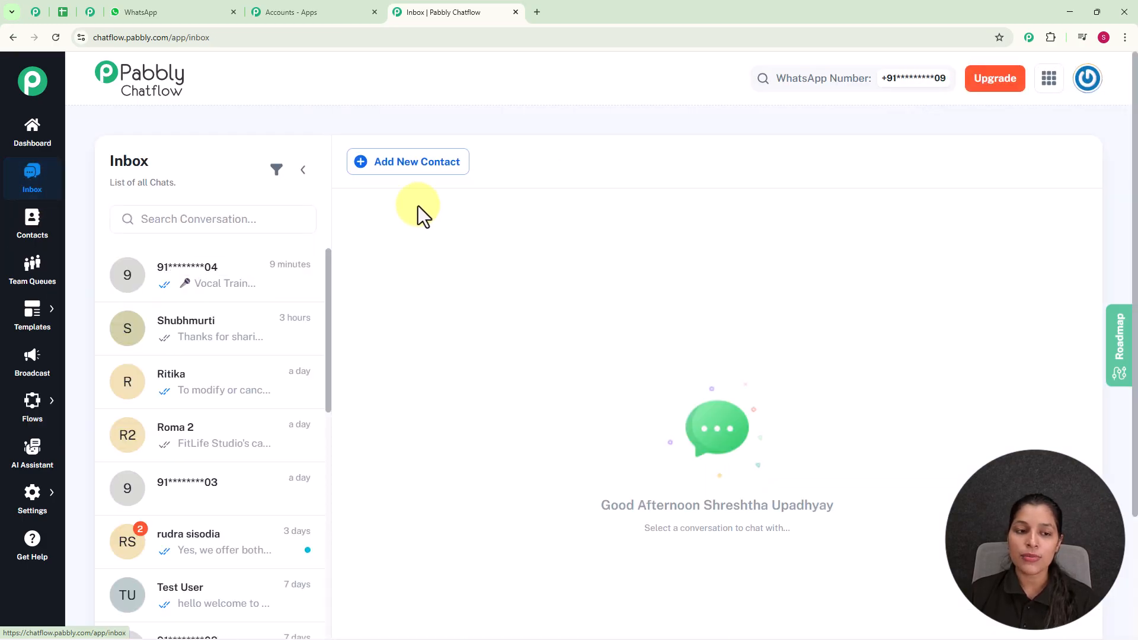
pyautogui.click(238, 294)
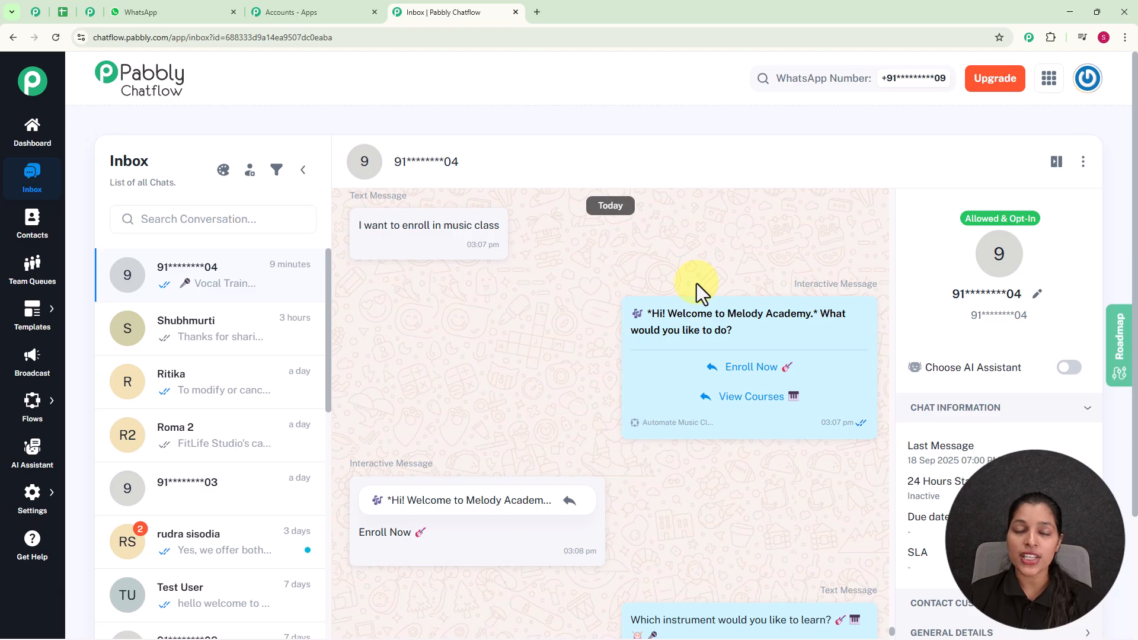
pyautogui.moveTo(726, 339)
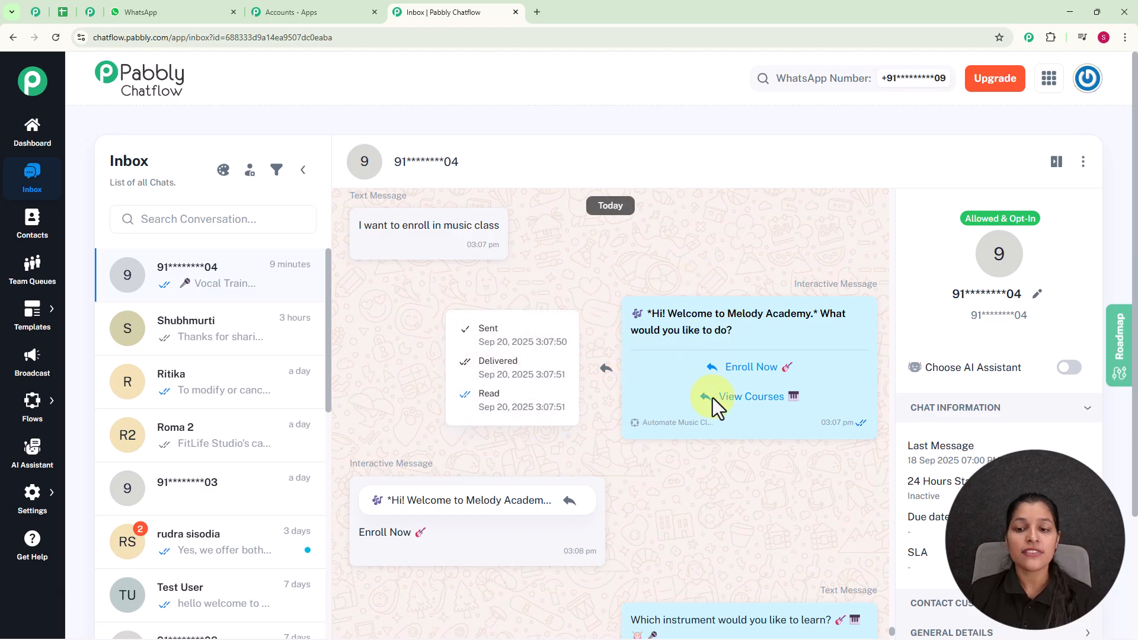
pyautogui.scroll(-1, 695, 278)
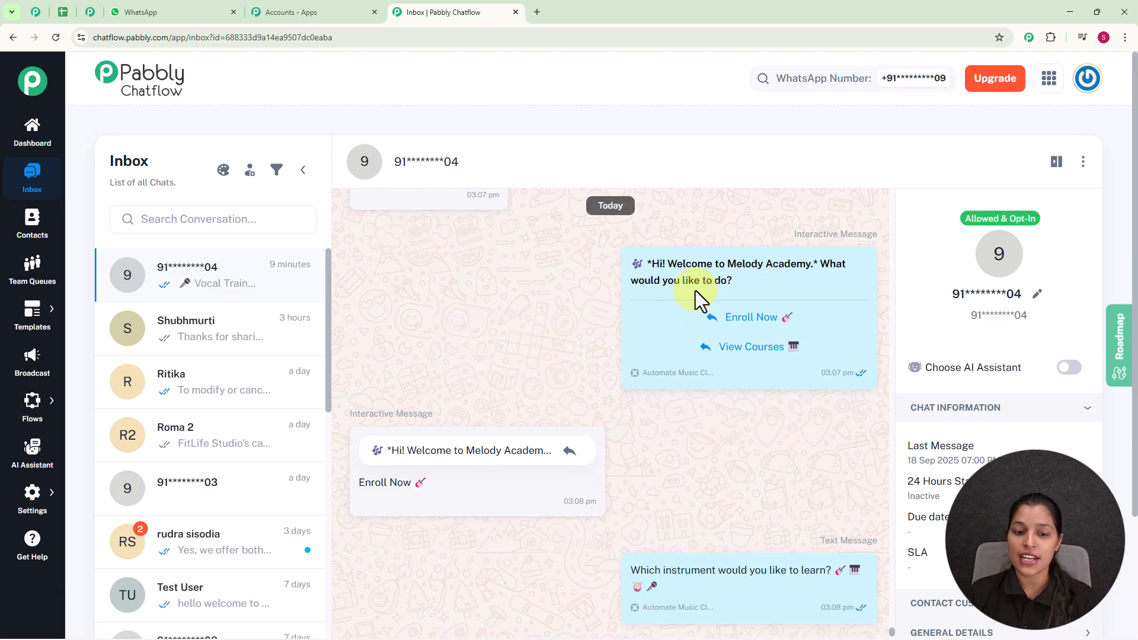
pyautogui.scroll(-3, 696, 290)
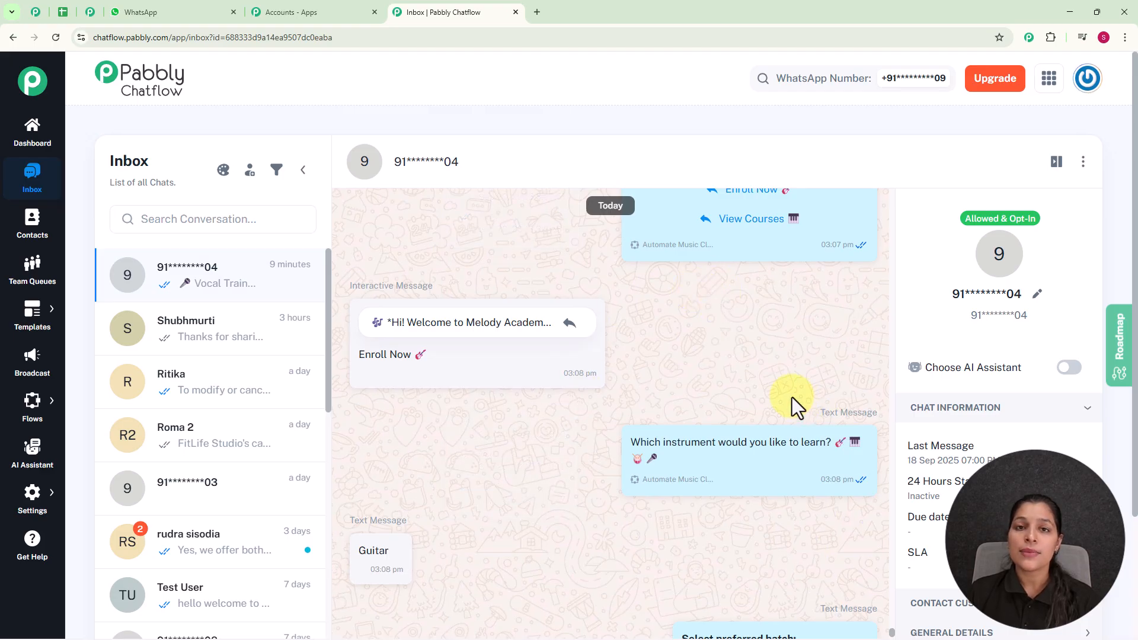